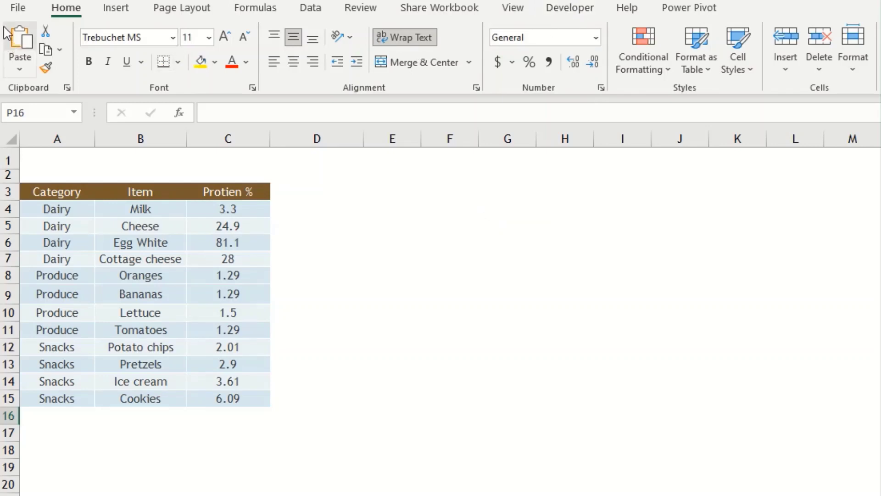
Turn on the Developer tab in the ribbon customization settings
{"action": "left_click", "coordinate": [18, 8]}
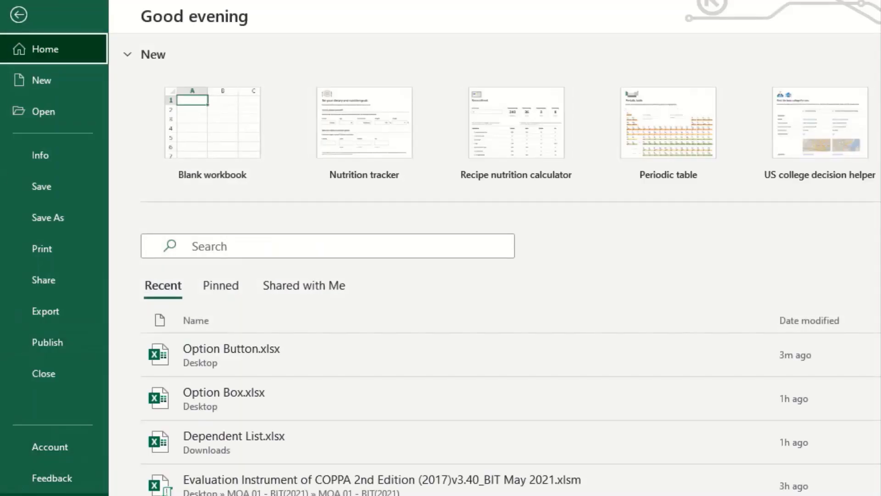
{"action": "key", "text": "Escape"}
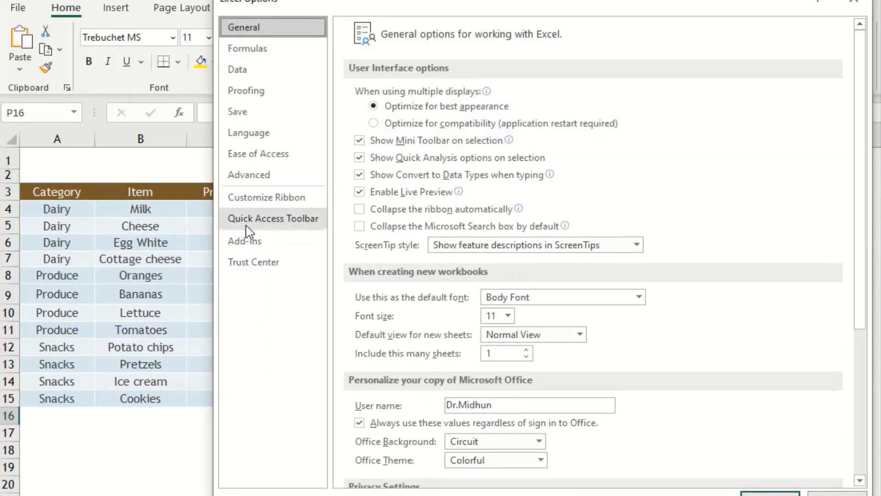
{"action": "left_click", "coordinate": [244, 198]}
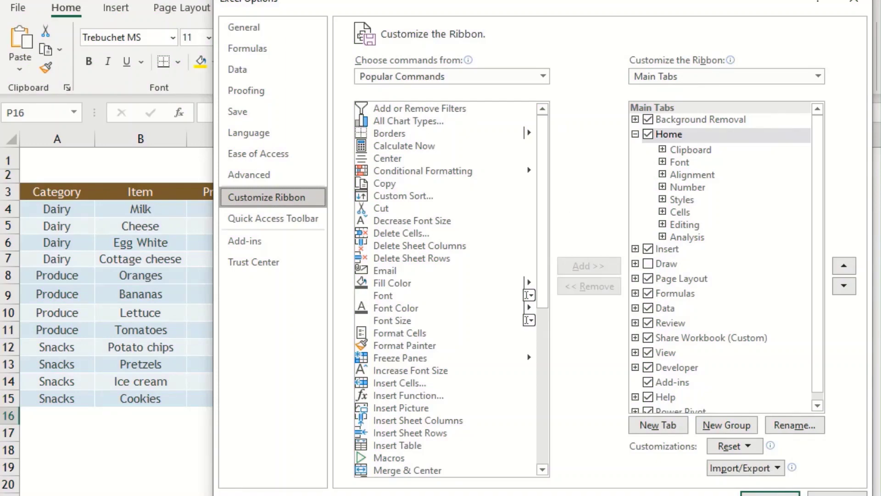
{"action": "left_click", "coordinate": [770, 493]}
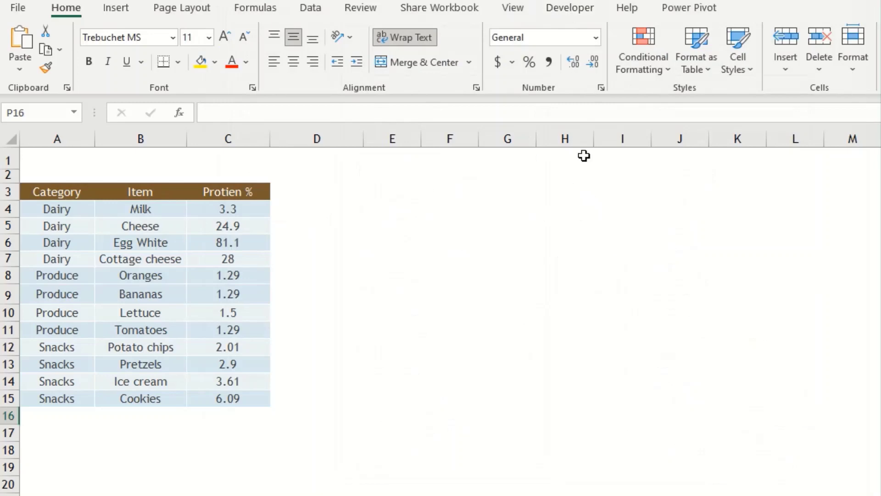
Draw a Form Control option button near cell G4 and relabel it Dairy
{"action": "left_click", "coordinate": [570, 10]}
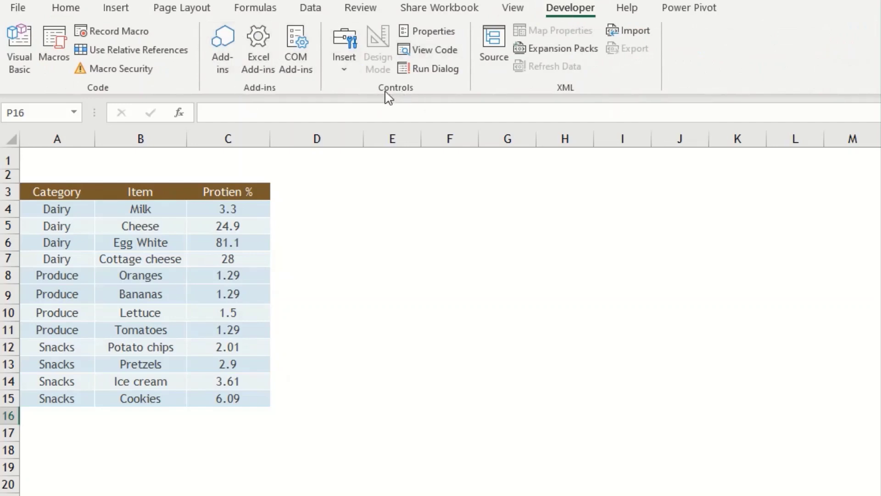
{"action": "left_click", "coordinate": [342, 74]}
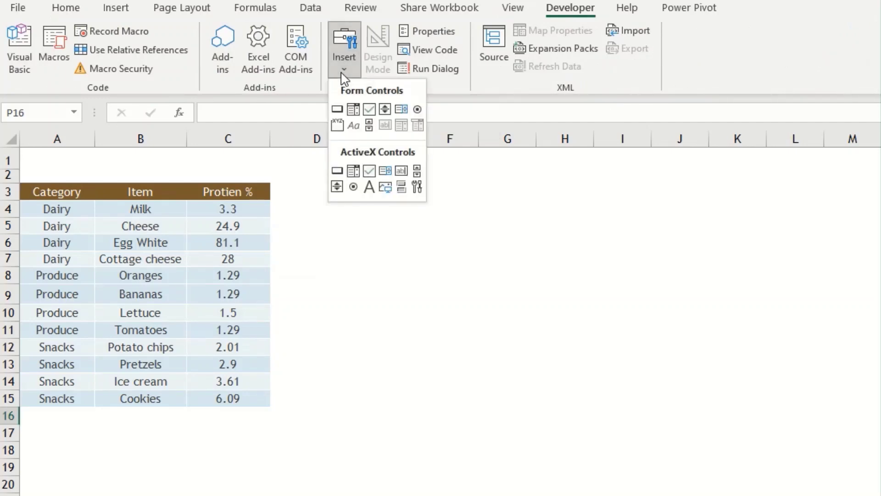
{"action": "left_click", "coordinate": [417, 111]}
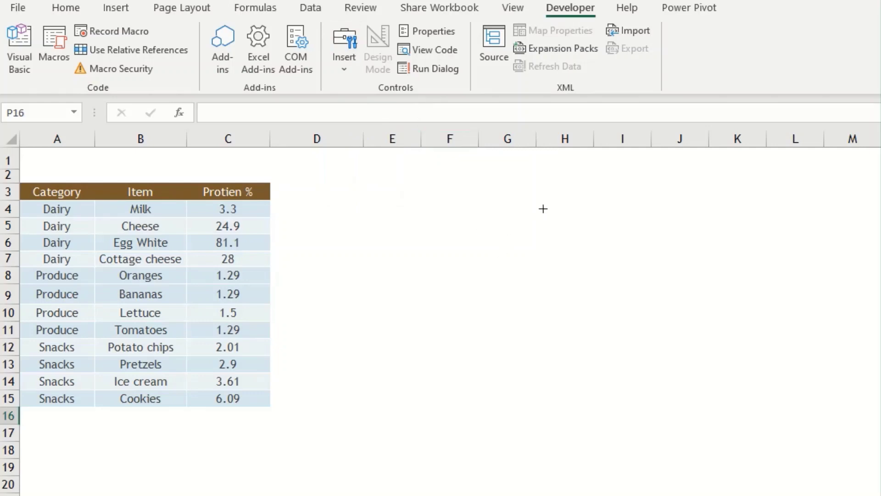
{"action": "mouse_move", "coordinate": [511, 192]}
{"action": "left_mouse_down"}
{"action": "mouse_move", "coordinate": [572, 215]}
{"action": "mouse_move", "coordinate": [597, 211]}
{"action": "left_mouse_up"}
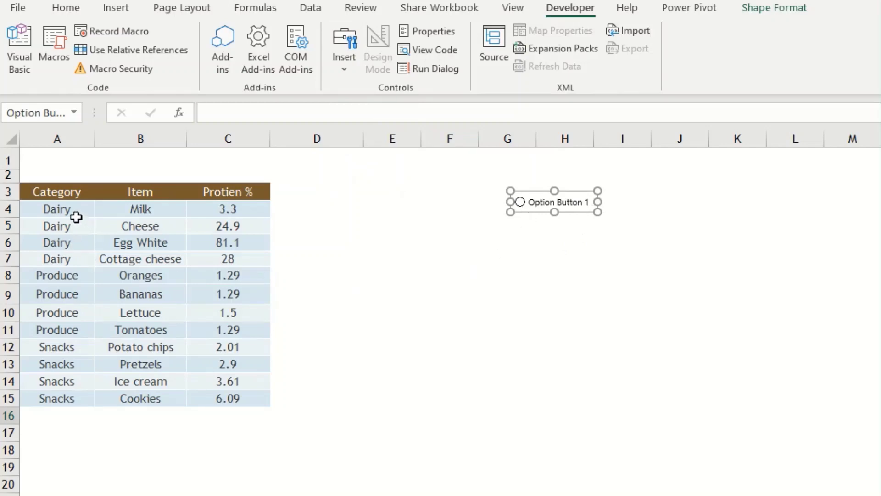
{"action": "left_click", "coordinate": [531, 203]}
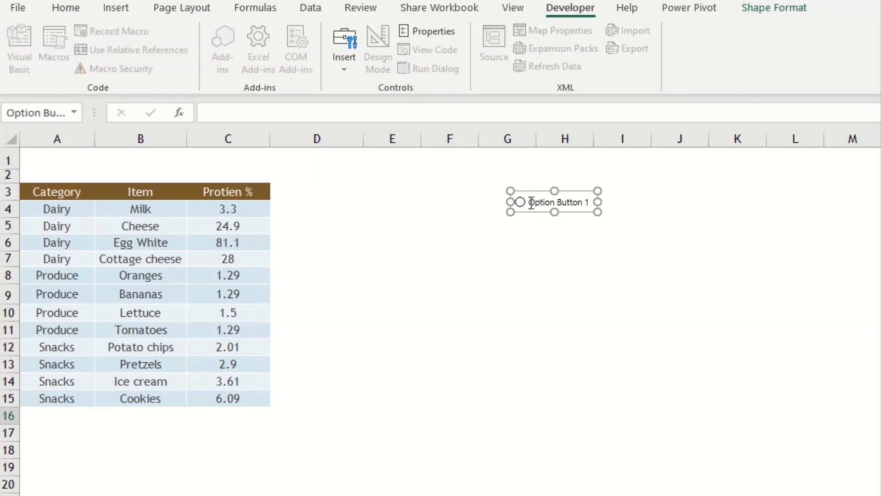
{"action": "left_click_drag", "start_coordinate": [531, 203], "coordinate": [594, 206]}
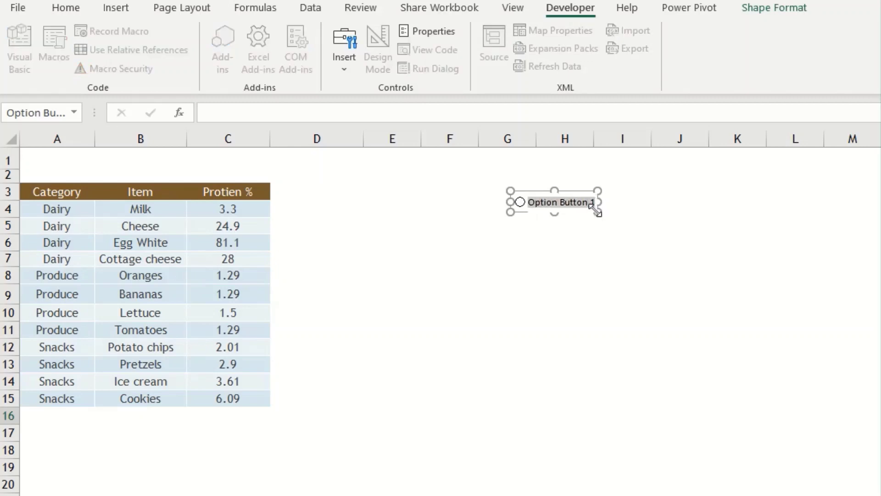
{"action": "key", "text": "BackSpace"}
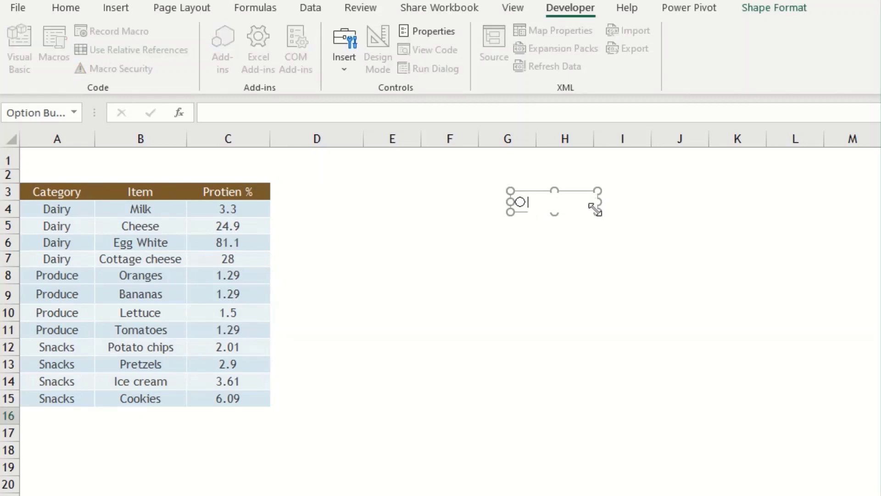
{"action": "type", "text": "Dairy"}
Duplicate the Dairy option button, line the copy up beside it, and relabel it Produce
{"action": "left_click", "coordinate": [578, 243]}
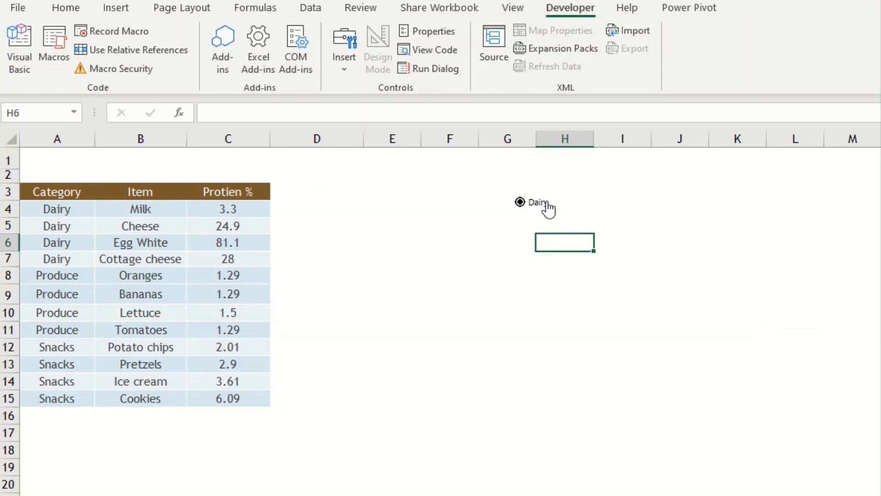
{"action": "right_click", "coordinate": [547, 204]}
{"action": "left_click", "coordinate": [585, 236]}
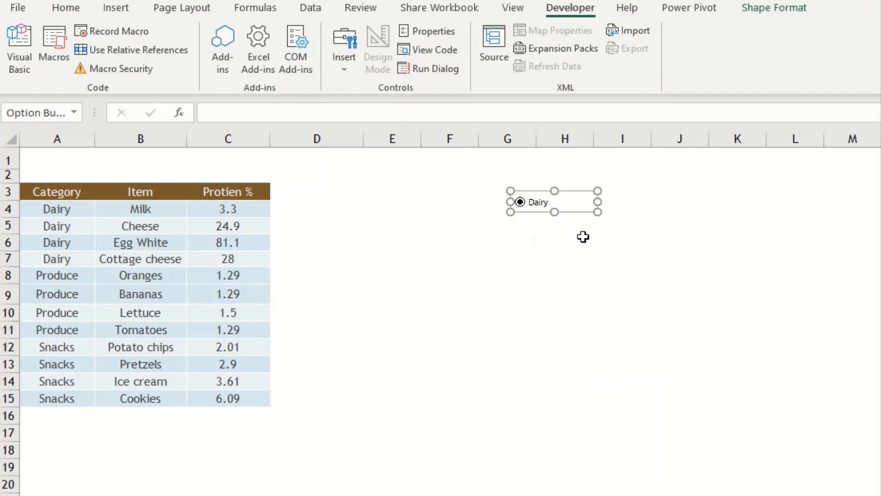
{"action": "key", "text": "ctrl+v"}
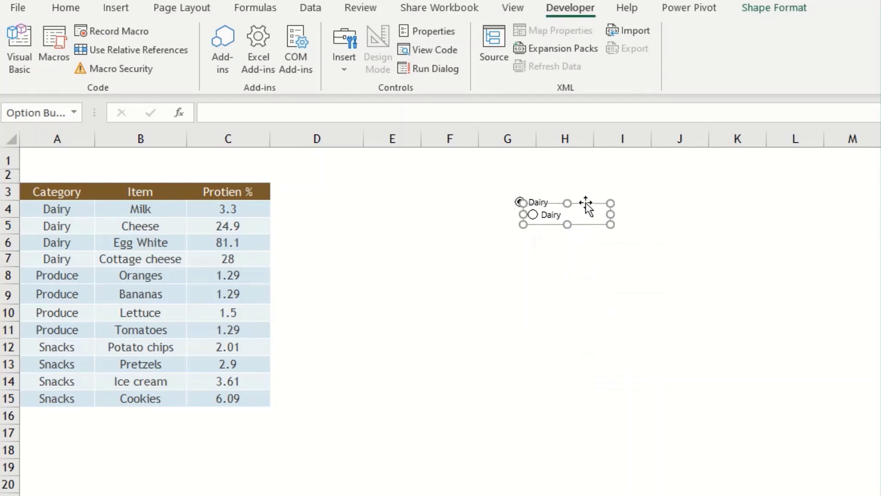
{"action": "left_click_drag", "start_coordinate": [588, 206], "coordinate": [626, 190]}
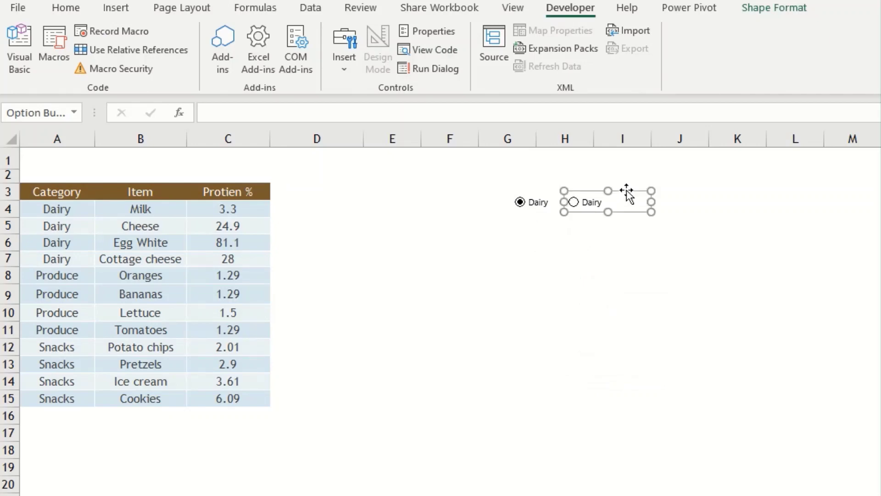
{"action": "key", "text": "Down"}
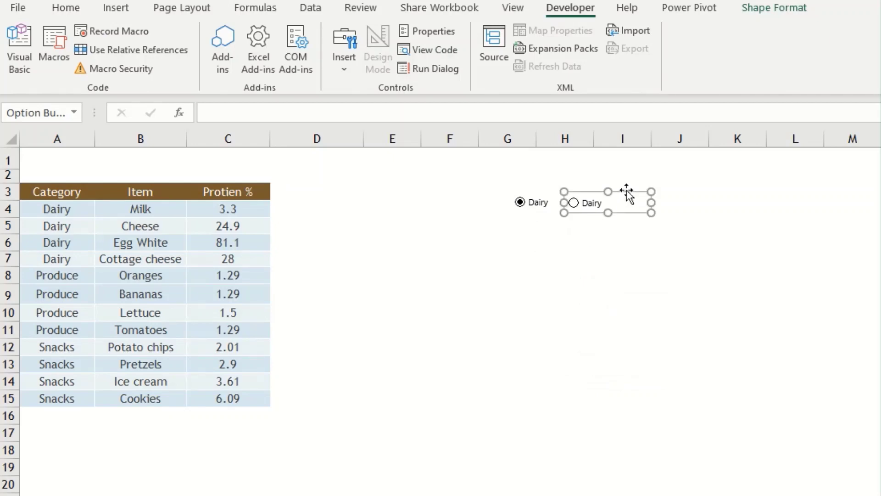
{"action": "left_click", "coordinate": [588, 206]}
{"action": "left_click_drag", "start_coordinate": [583, 206], "coordinate": [606, 204]}
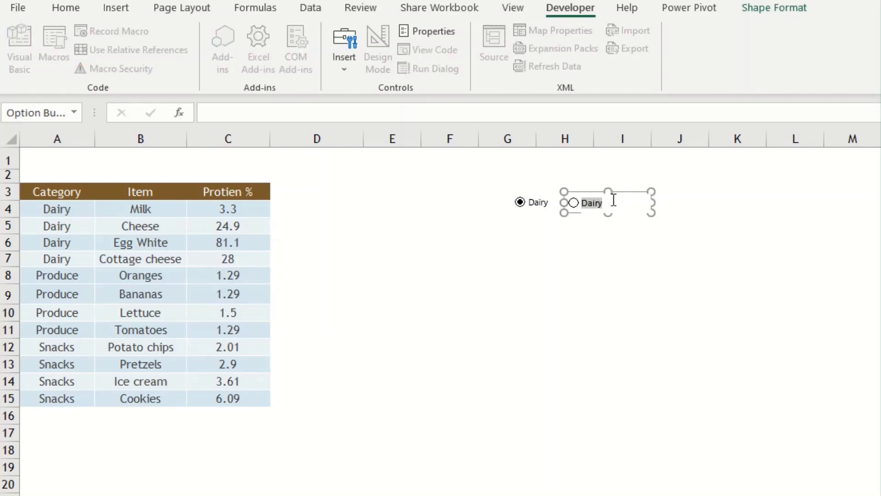
{"action": "key", "text": "Delete"}
{"action": "type", "text": "Produce"}
Copy the Produce option button and place the copy to its right
{"action": "left_click", "coordinate": [634, 225]}
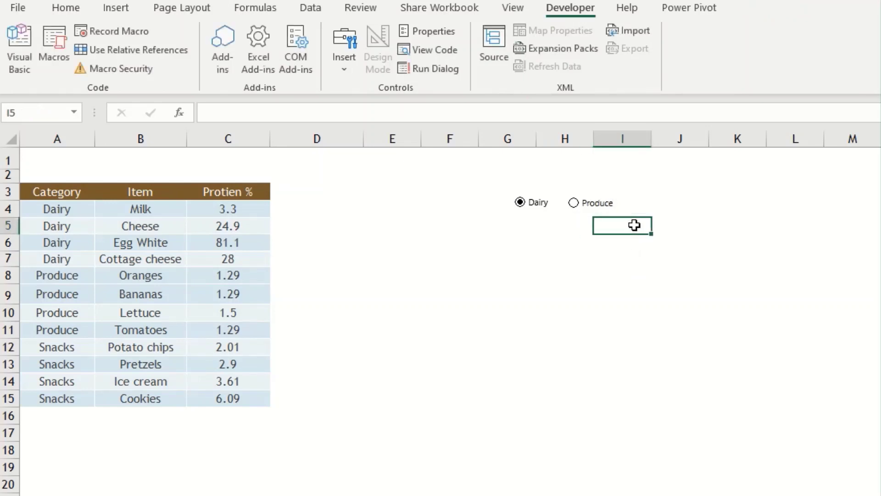
{"action": "left_click", "coordinate": [586, 203]}
{"action": "right_click", "coordinate": [596, 210]}
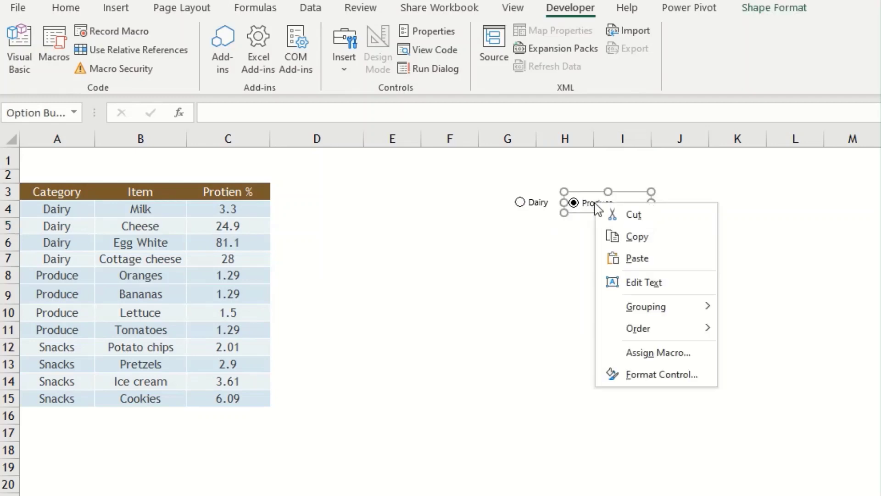
{"action": "left_click", "coordinate": [628, 228]}
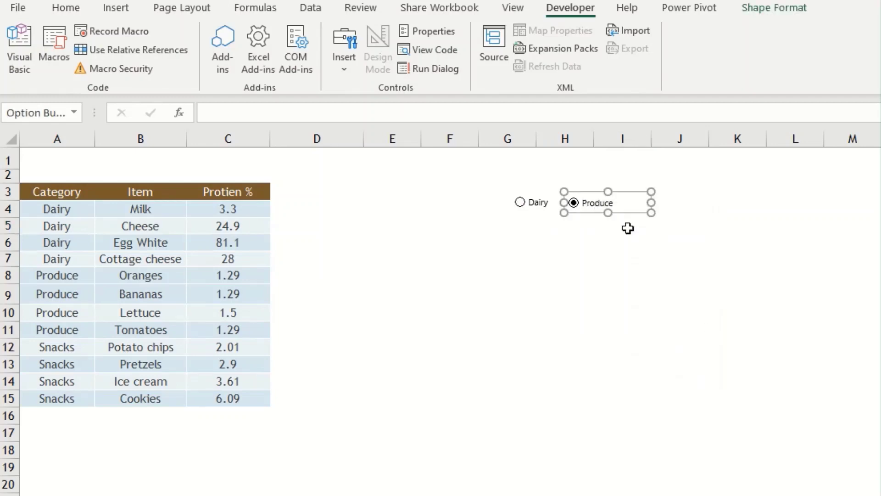
{"action": "key", "text": "ctrl+v"}
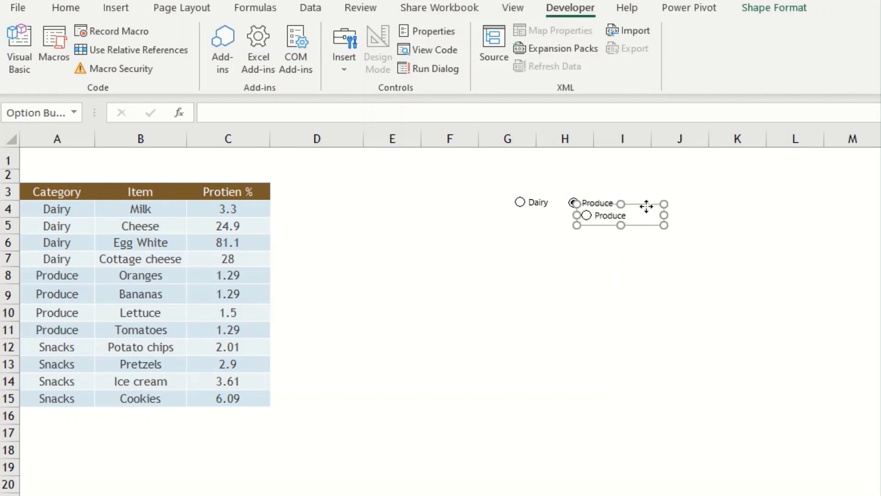
{"action": "left_click_drag", "start_coordinate": [646, 206], "coordinate": [698, 196]}
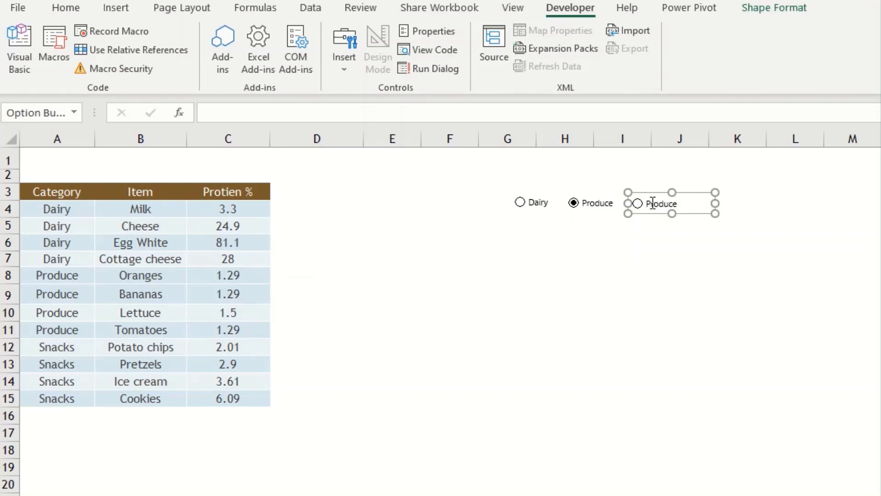
Relabel the new option button Snacks
{"action": "left_click", "coordinate": [648, 206]}
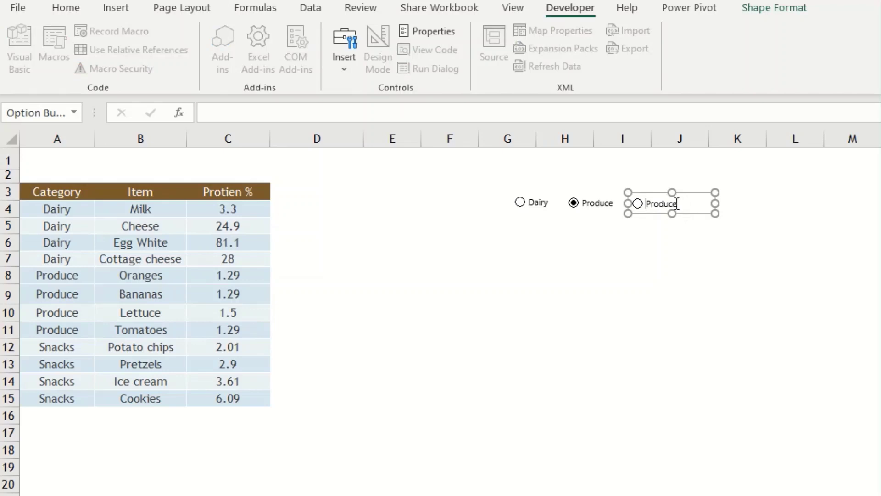
{"action": "left_click_drag", "start_coordinate": [678, 204], "coordinate": [648, 204]}
{"action": "key", "text": "Delete"}
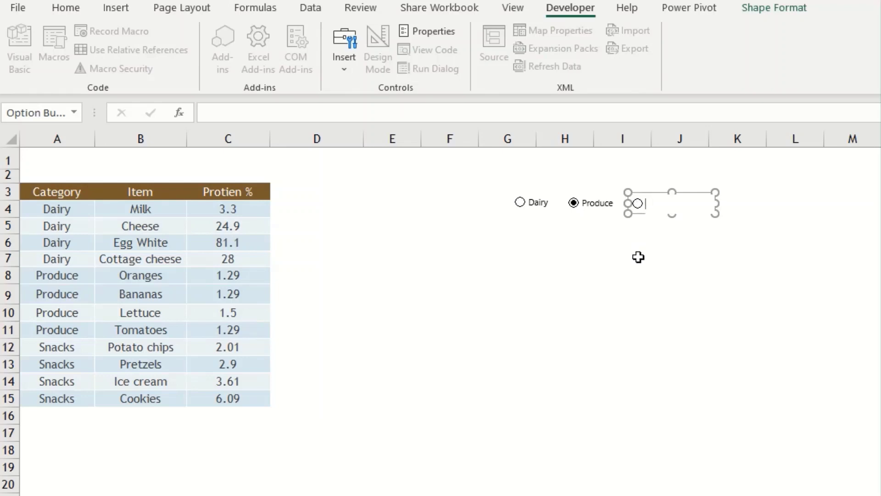
{"action": "type", "text": "Snacks"}
{"action": "left_click", "coordinate": [638, 257]}
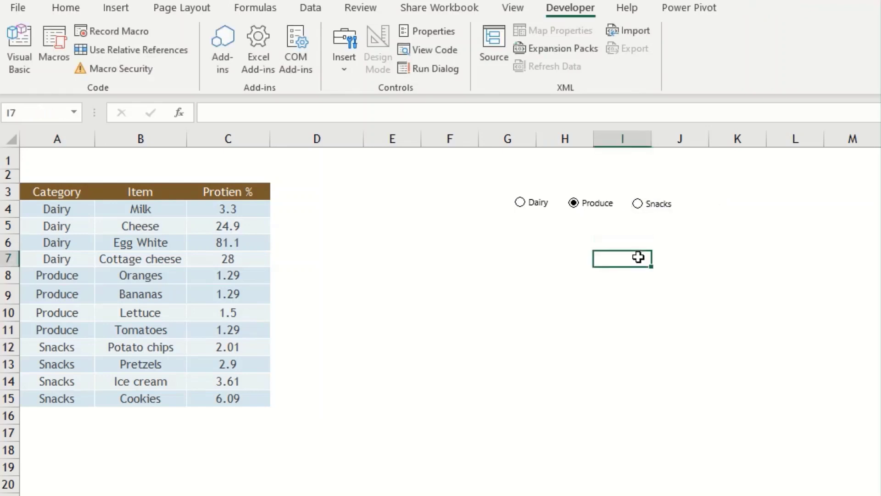
Click through Dairy, Snacks and Produce to confirm they act as one group, ending on Produce
{"action": "left_click", "coordinate": [521, 206]}
{"action": "left_click", "coordinate": [644, 207]}
{"action": "left_click", "coordinate": [590, 211]}
{"action": "left_click", "coordinate": [521, 206]}
{"action": "left_click", "coordinate": [572, 204]}
{"action": "left_click", "coordinate": [645, 210]}
{"action": "left_click", "coordinate": [521, 207]}
{"action": "left_click", "coordinate": [581, 209]}
Enter the heading 'Data Preparation' in cell D1
{"action": "left_click", "coordinate": [337, 163]}
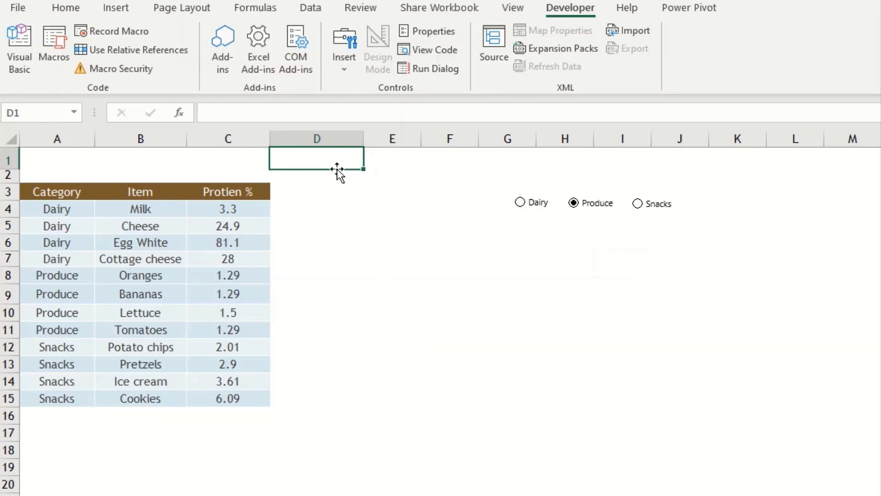
{"action": "type", "text": "d"}
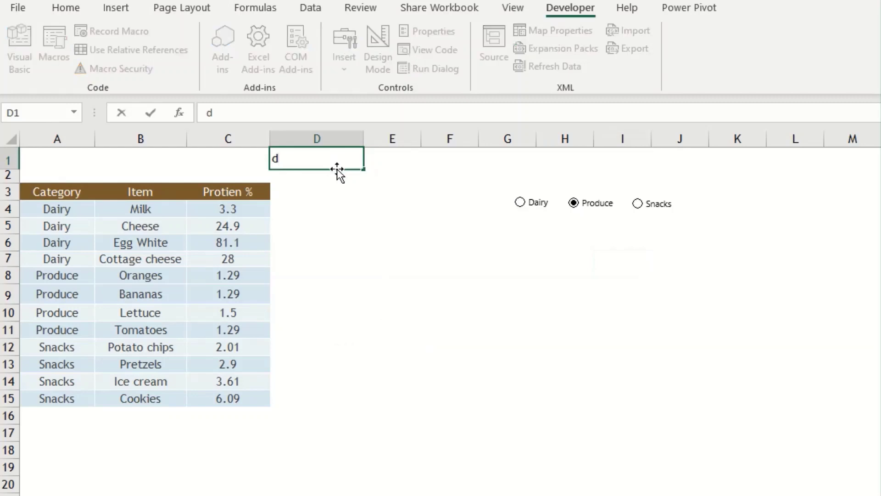
{"action": "key", "text": "BackSpace"}
{"action": "type", "text": "Data Pre"}
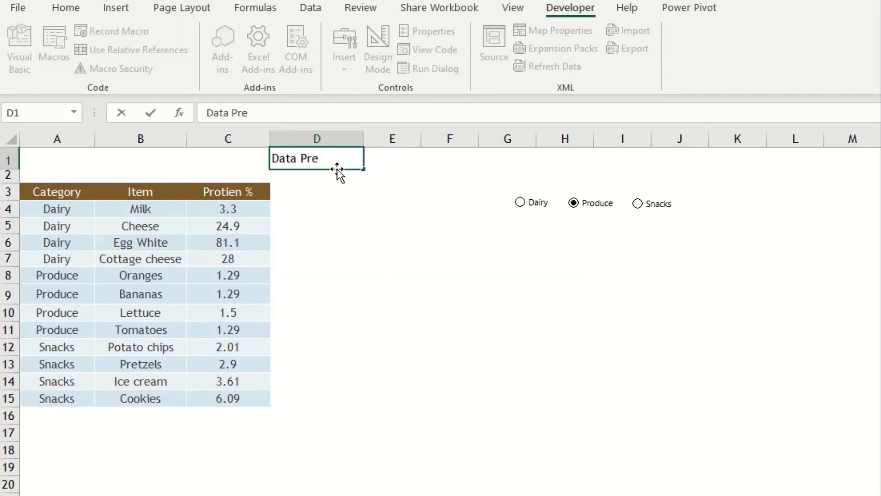
{"action": "type", "text": "paration"}
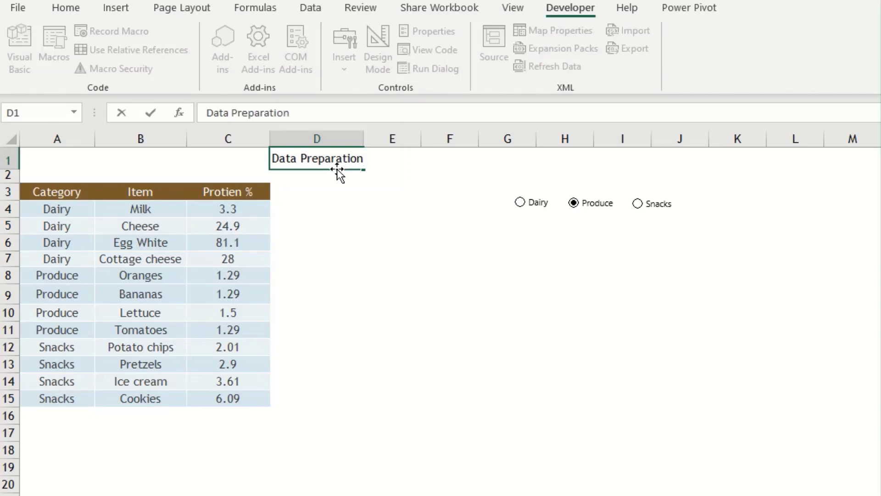
{"action": "left_click", "coordinate": [399, 205]}
{"action": "left_click", "coordinate": [400, 161]}
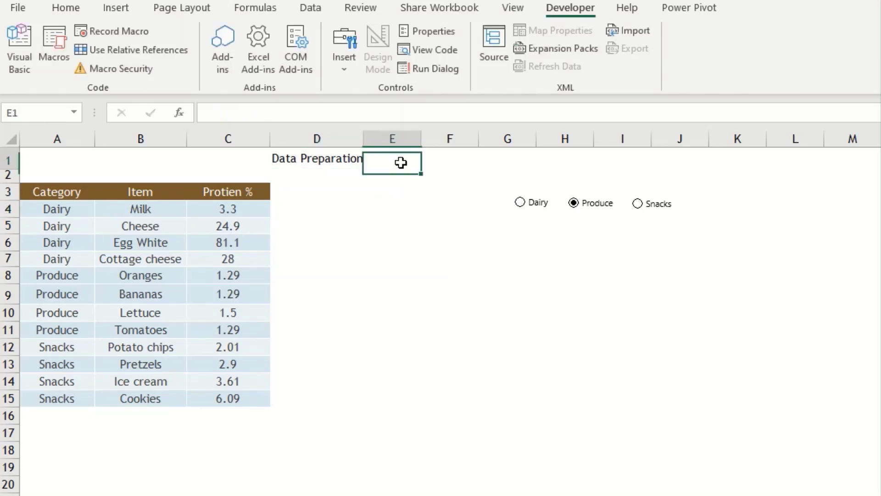
Try the Dairy, Produce and Snacks option buttons, ending on Snacks
{"action": "left_click", "coordinate": [523, 205]}
{"action": "left_click", "coordinate": [579, 205]}
{"action": "left_click", "coordinate": [650, 212]}
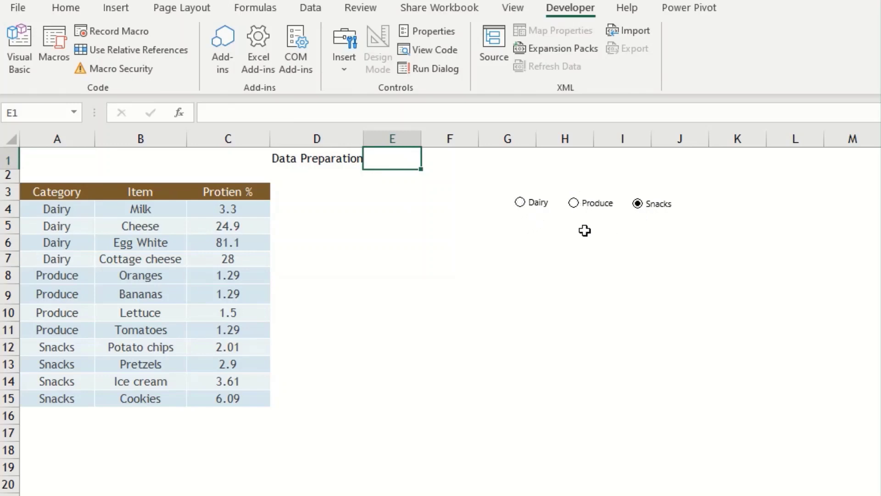
Link the Dairy option button to cell E1 through Format Control
{"action": "left_click", "coordinate": [538, 213]}
{"action": "right_click", "coordinate": [538, 211]}
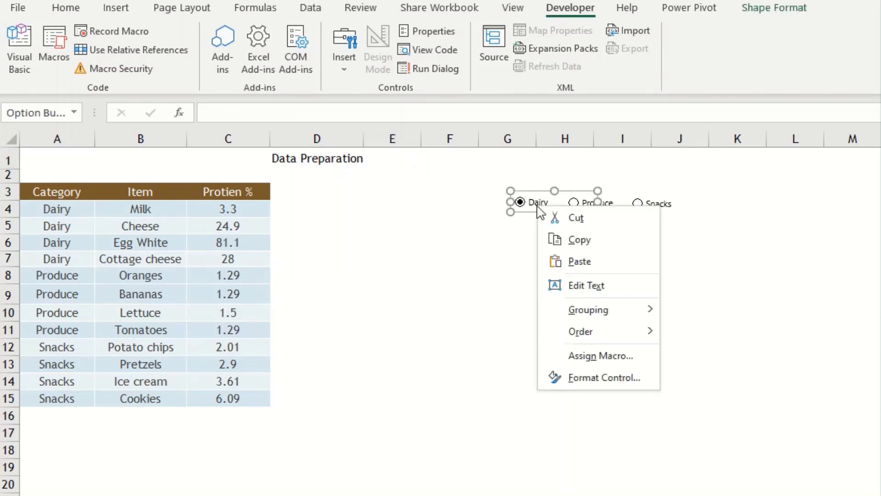
{"action": "left_click", "coordinate": [598, 378]}
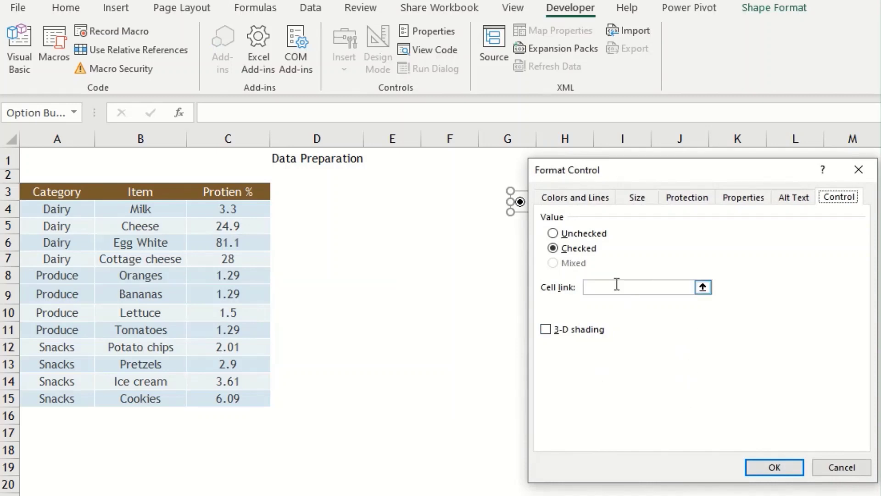
{"action": "left_click", "coordinate": [615, 287]}
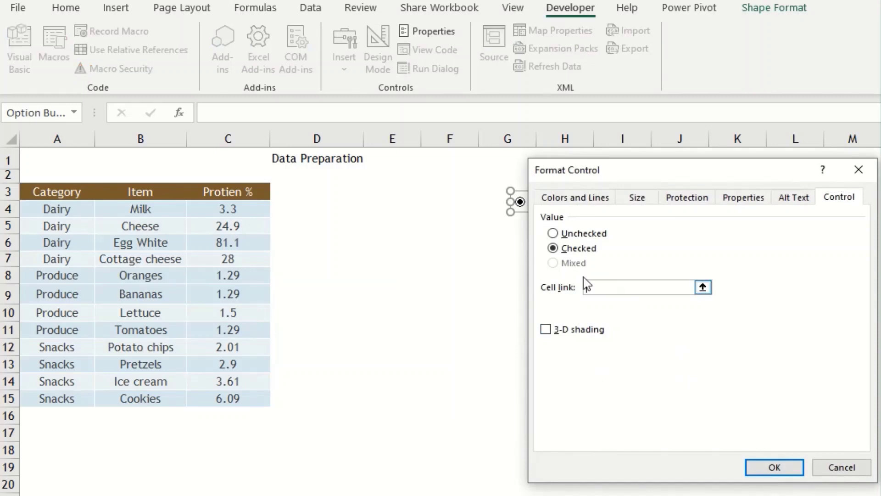
{"action": "left_click", "coordinate": [388, 158]}
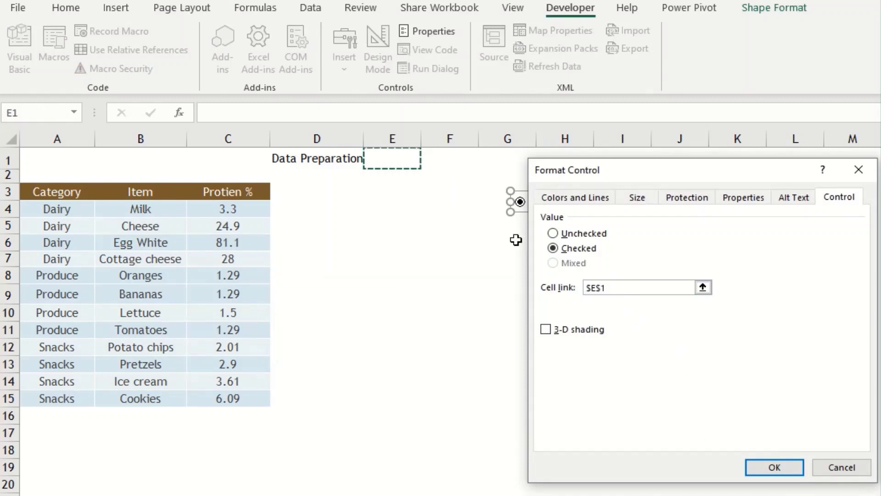
{"action": "left_click", "coordinate": [765, 469]}
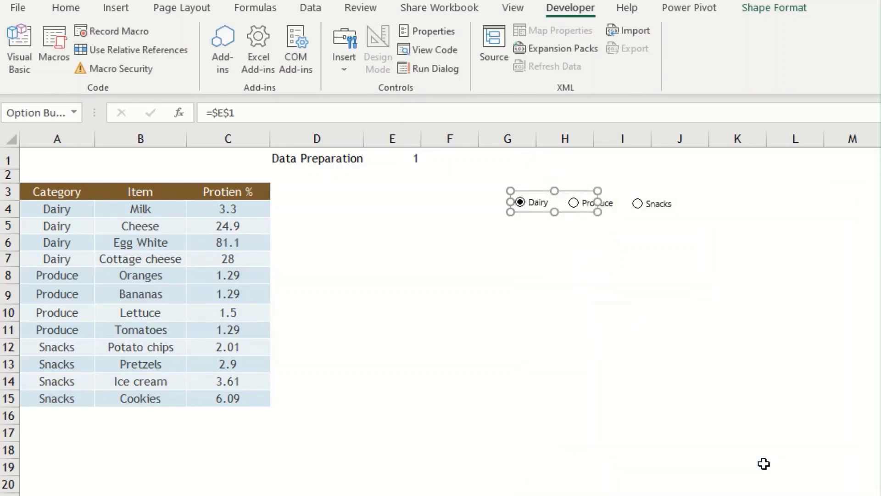
Choose Produce, Snacks and Dairy to check E1 shows 2, 3 and 1, ending on Snacks
{"action": "left_click", "coordinate": [608, 238]}
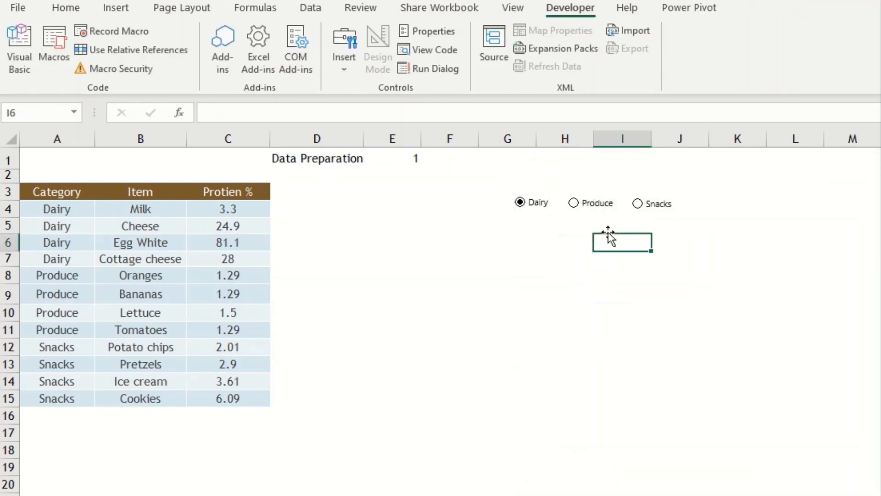
{"action": "left_click", "coordinate": [572, 204]}
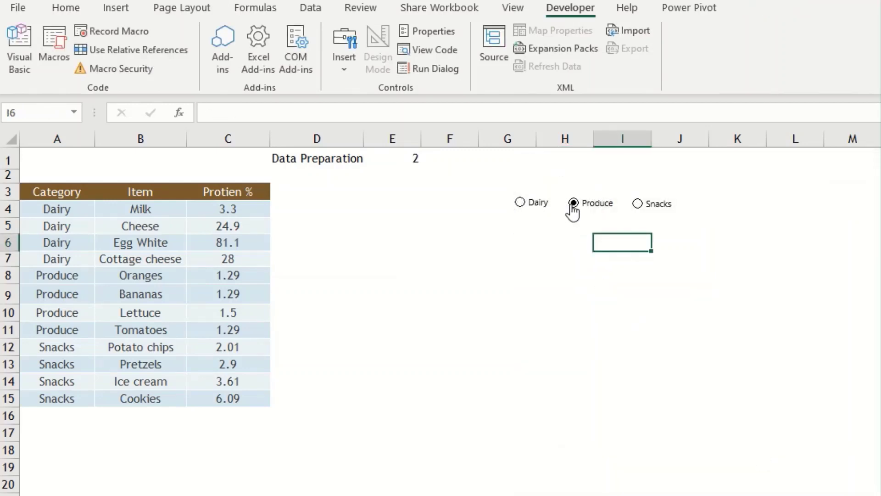
{"action": "left_click", "coordinate": [637, 203]}
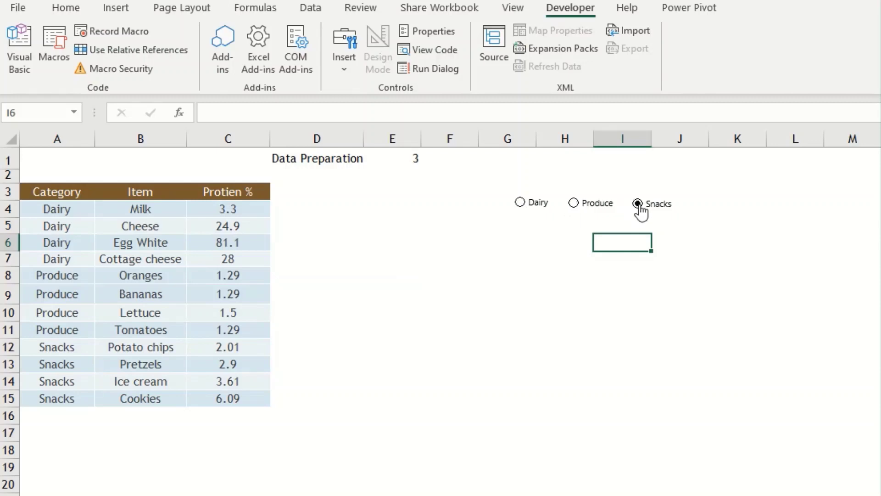
{"action": "left_click", "coordinate": [520, 202]}
{"action": "left_click", "coordinate": [577, 207]}
{"action": "left_click", "coordinate": [637, 205]}
Select cell D5 as the start of the filtered list
{"action": "left_click", "coordinate": [320, 225]}
{"action": "left_click", "coordinate": [402, 232]}
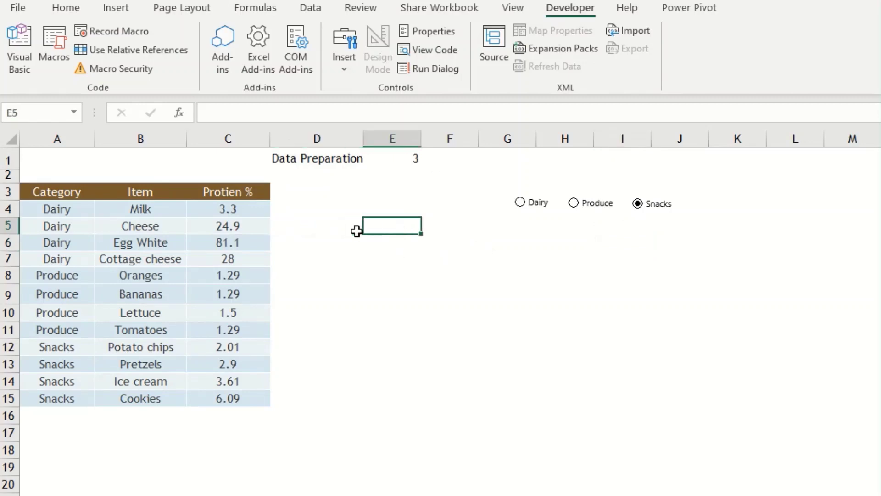
{"action": "left_click", "coordinate": [312, 232]}
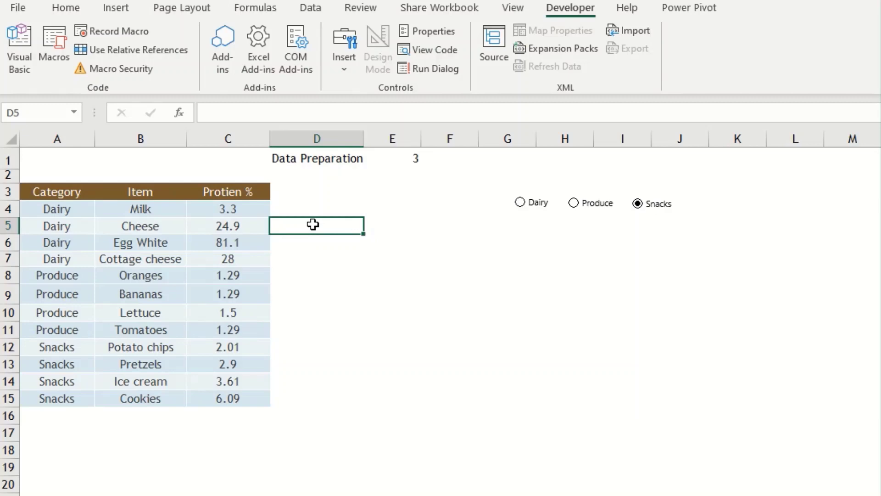
Begin a FILTER formula in D5 with array B4:C15 and include range A4:A15
{"action": "double_click", "coordinate": [313, 224]}
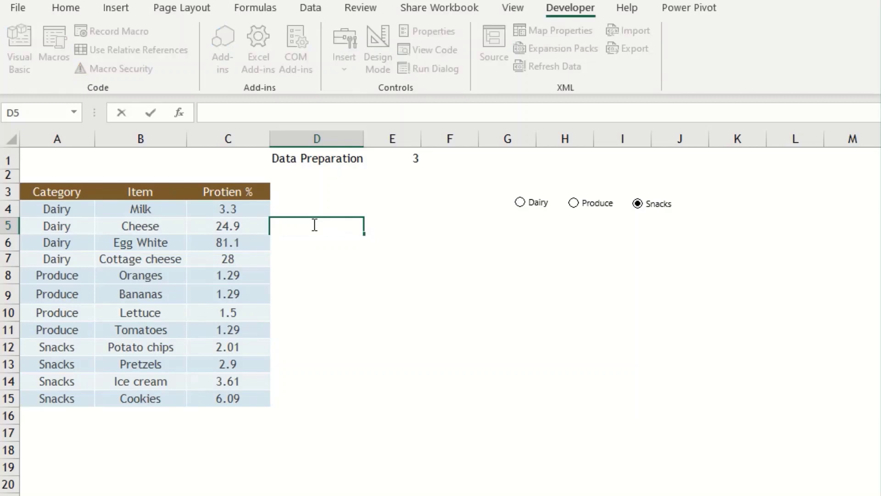
{"action": "type", "text": "=fi"}
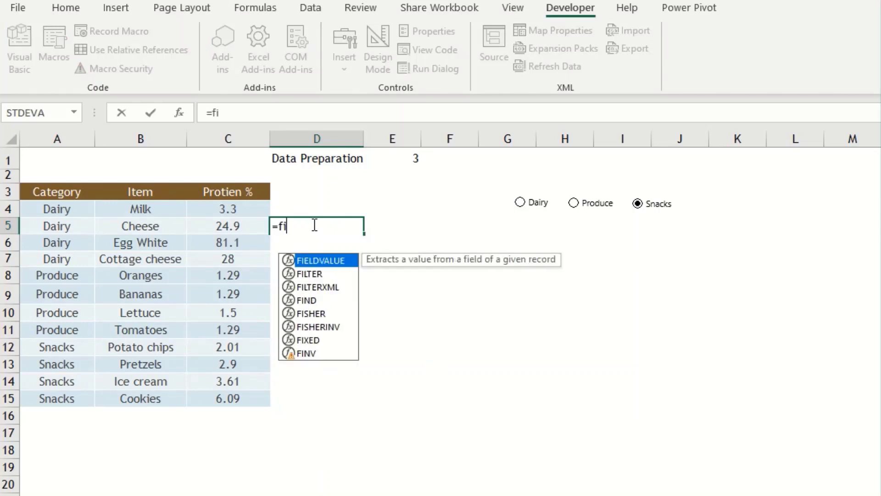
{"action": "type", "text": "lt"}
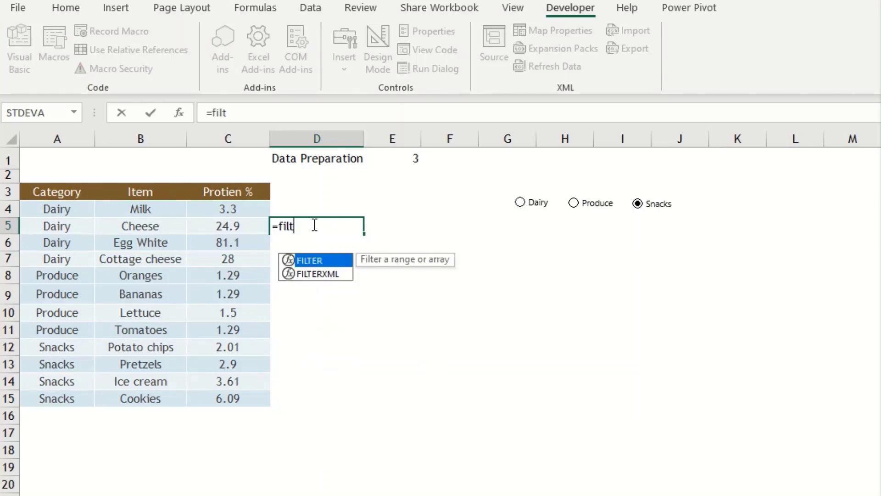
{"action": "double_click", "coordinate": [311, 257]}
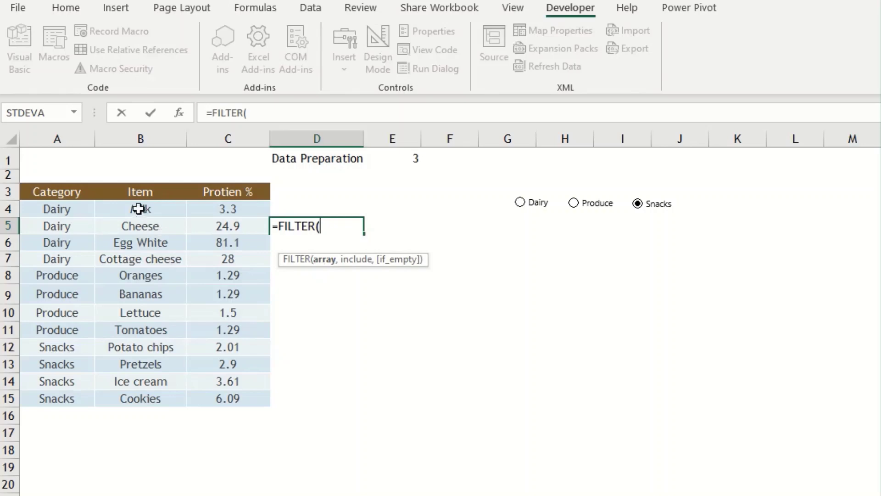
{"action": "left_click_drag", "start_coordinate": [139, 209], "coordinate": [247, 402]}
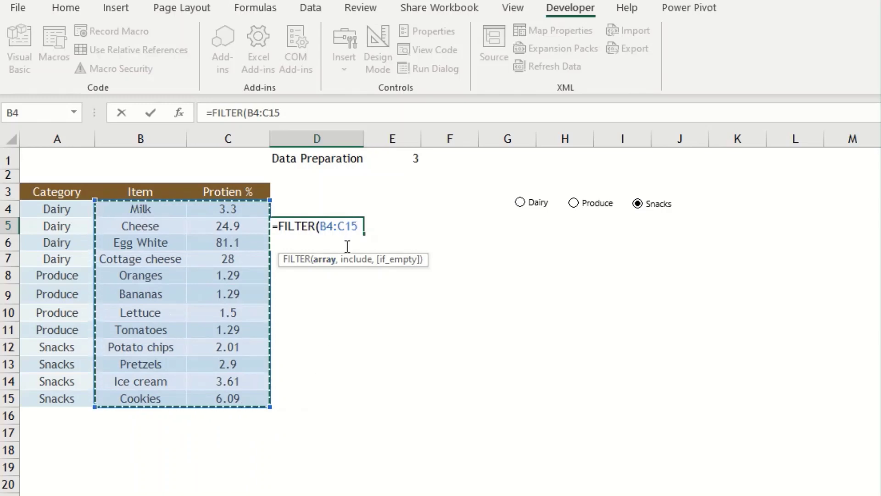
{"action": "type", "text": ","}
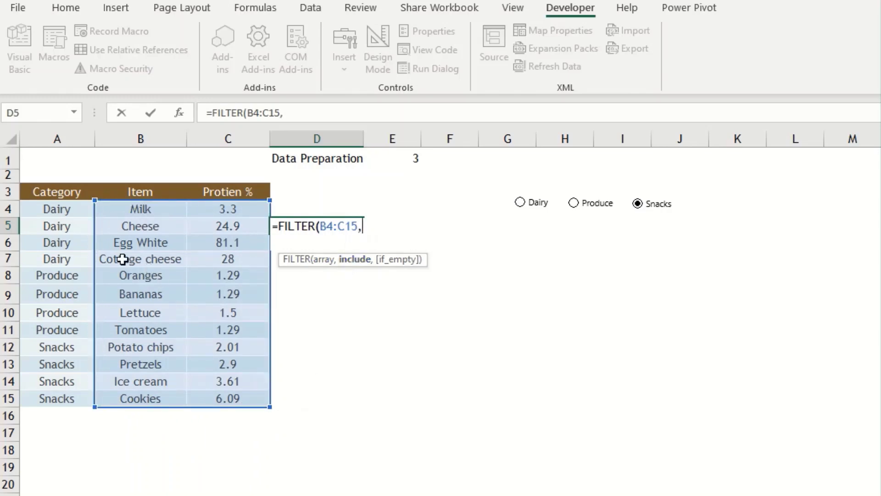
{"action": "left_click_drag", "start_coordinate": [55, 208], "coordinate": [57, 405]}
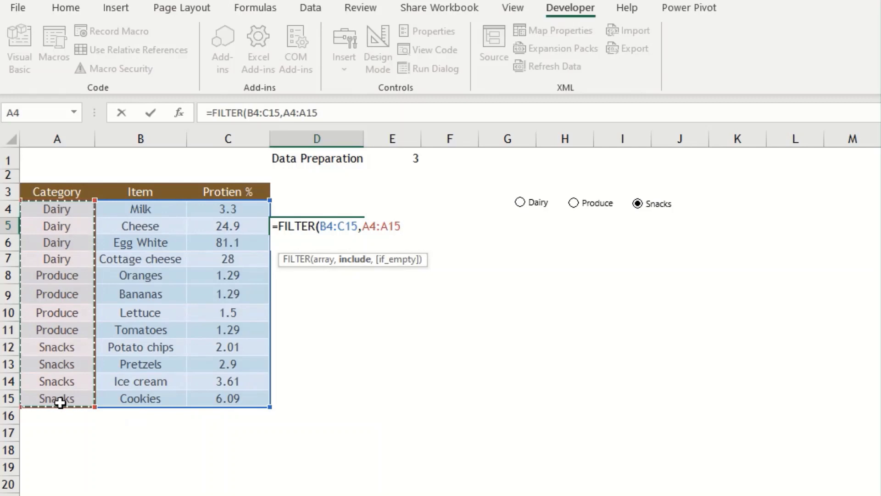
Extend D5's formula to compare A4:A15 against SWITCH(E1
{"action": "type", "text": "="}
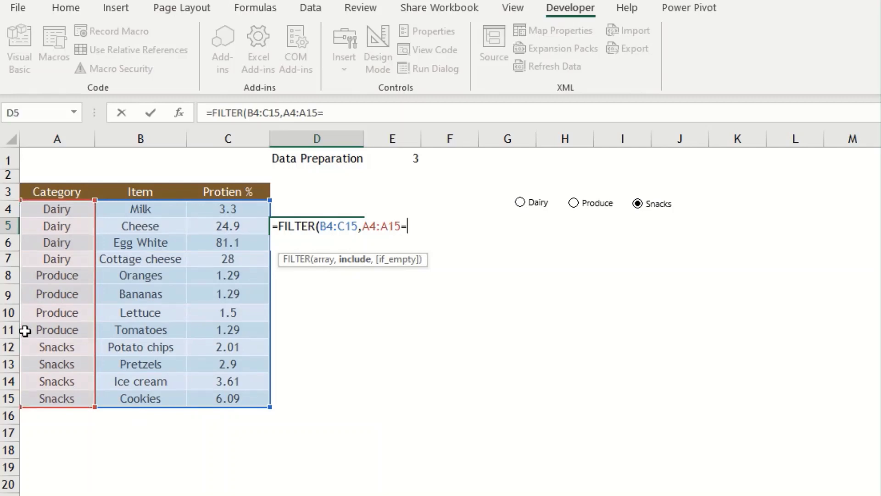
{"action": "type", "text": "S"}
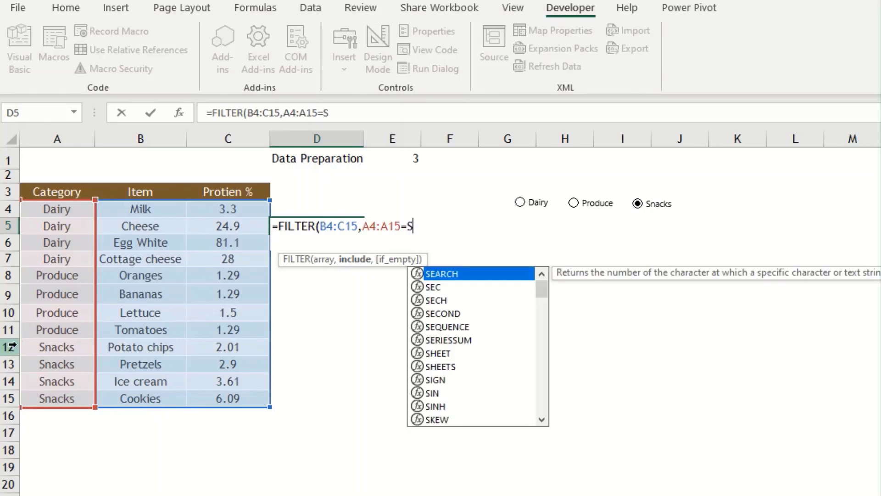
{"action": "type", "text": "w"}
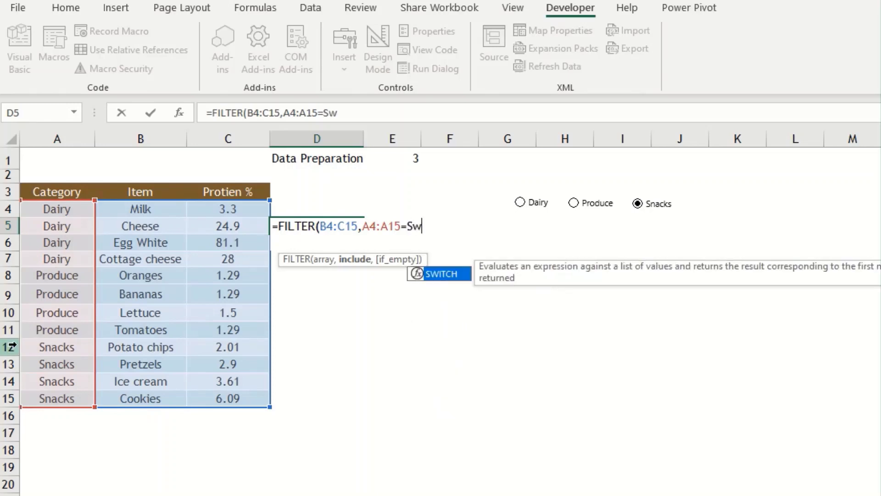
{"action": "double_click", "coordinate": [426, 274]}
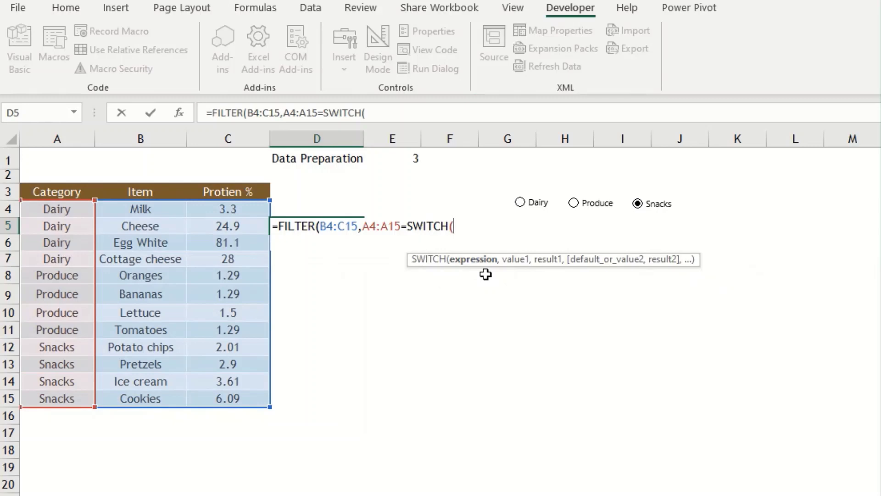
{"action": "left_click", "coordinate": [405, 159]}
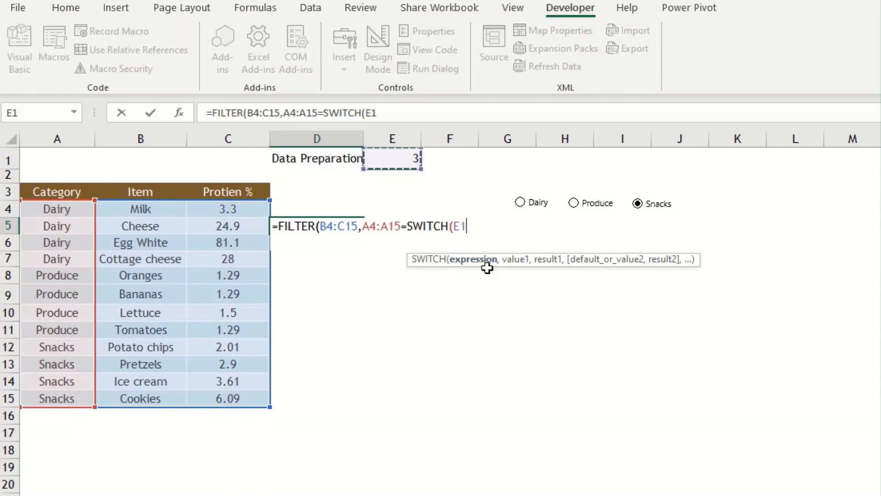
Add SWITCH pairs 1 Dairy, 2 Produce, 3 Snacks and close all parentheses
{"action": "type", "text": ","}
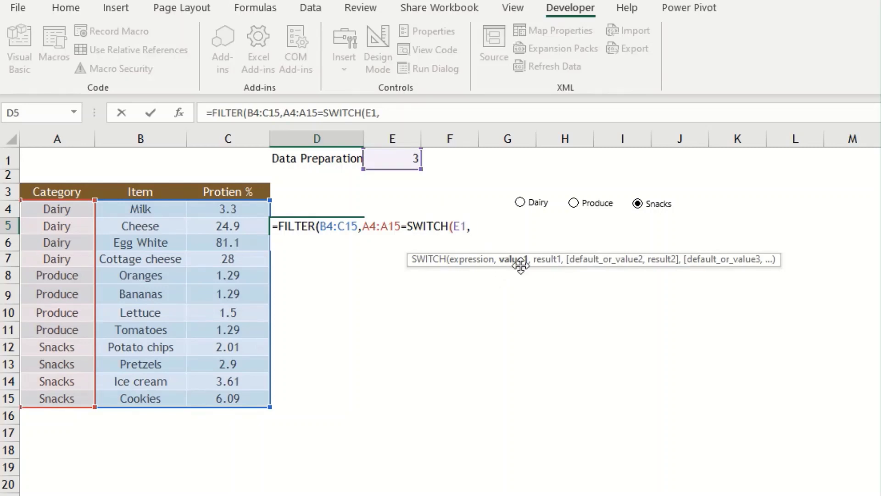
{"action": "type", "text": "1,\""}
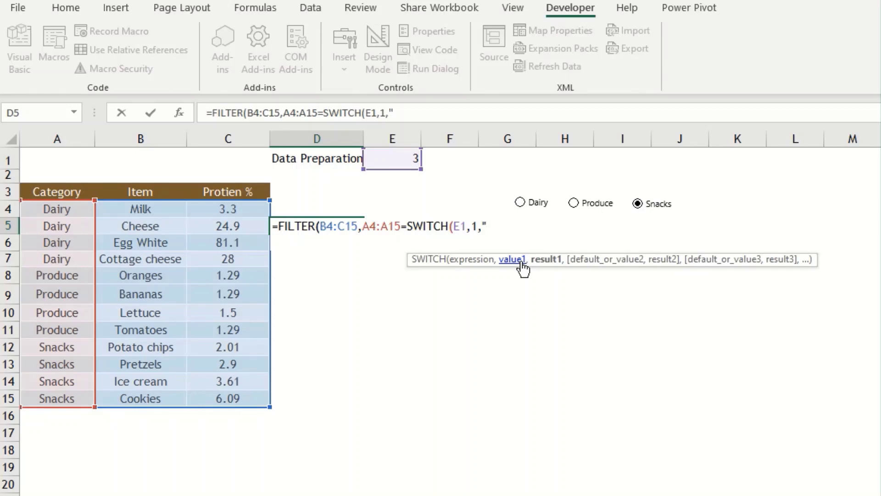
{"action": "type", "text": "Dairy\""}
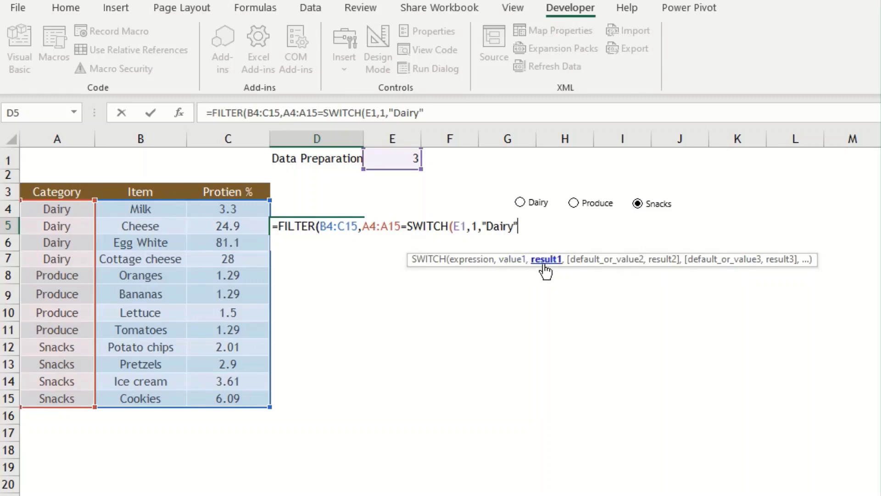
{"action": "type", "text": ","}
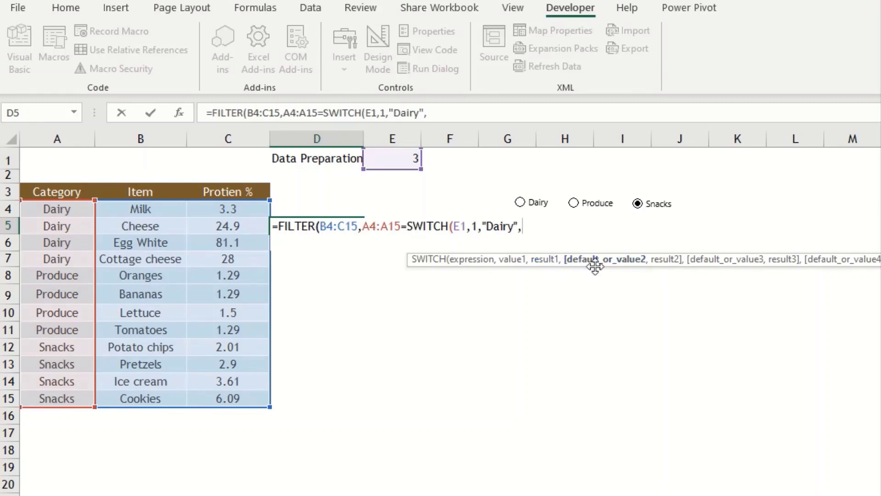
{"action": "type", "text": "2,\""}
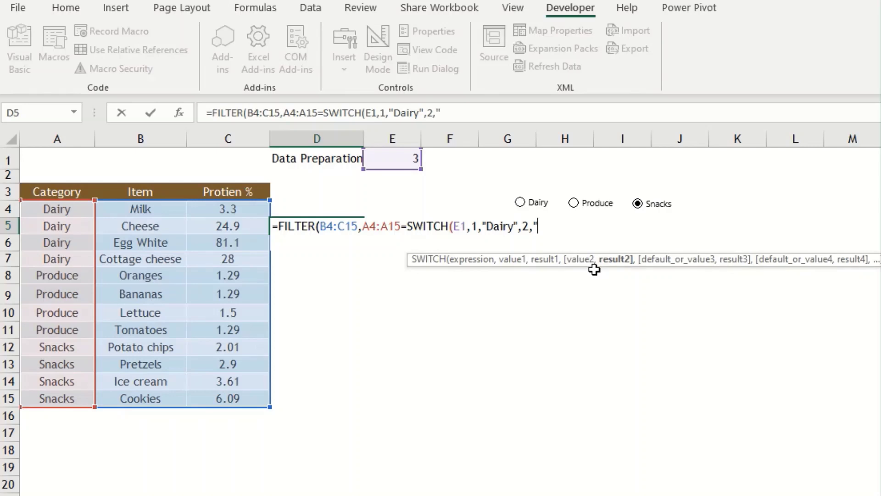
{"action": "type", "text": "Produce"}
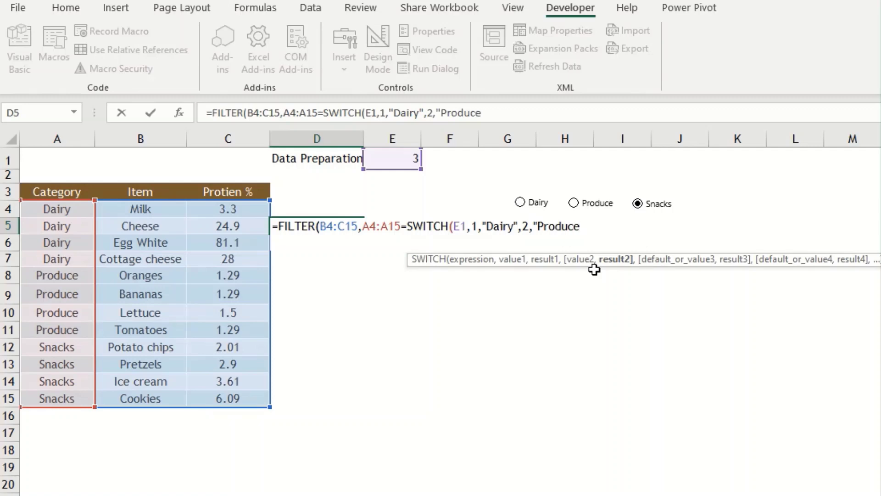
{"action": "type", "text": "\","}
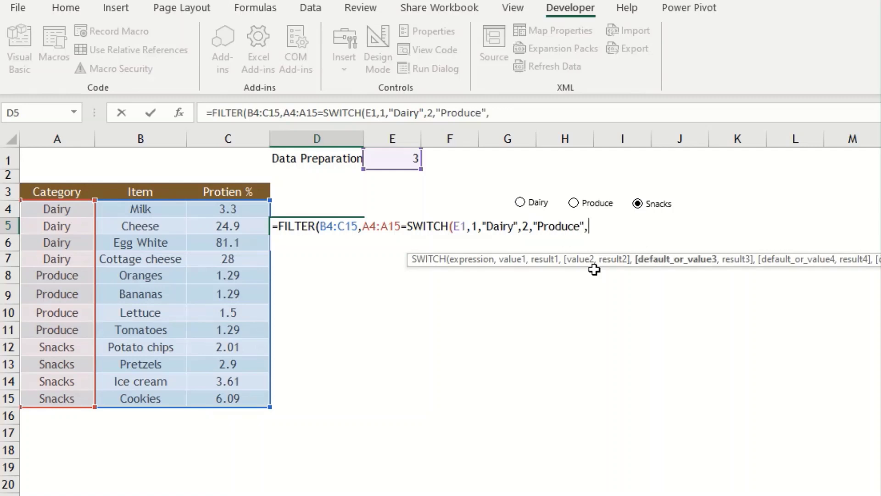
{"action": "type", "text": "3,"}
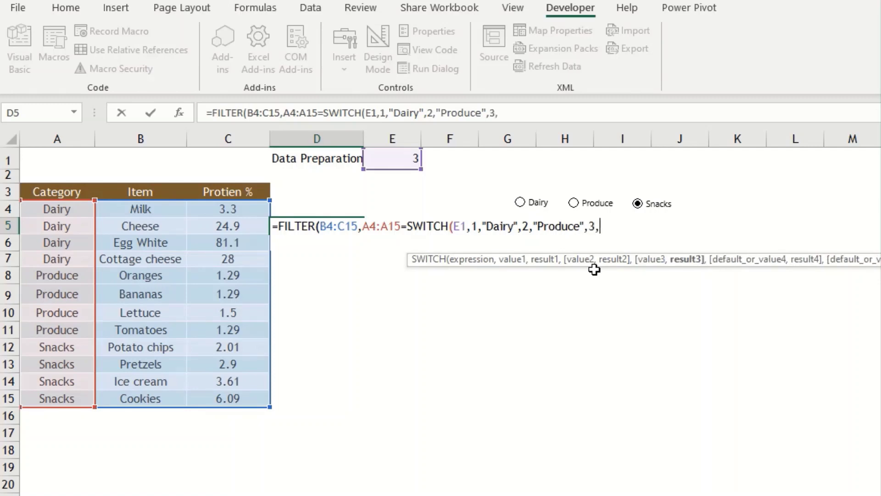
{"action": "type", "text": "\"Snac"}
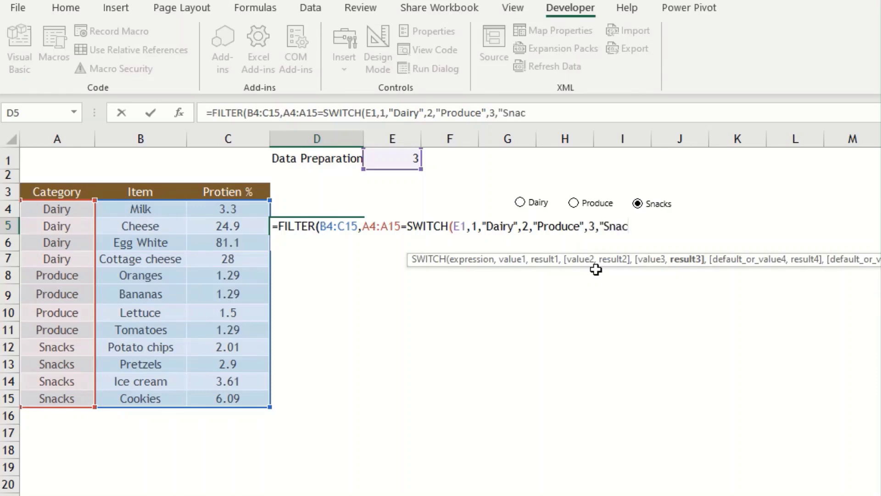
{"action": "type", "text": "ks\")"}
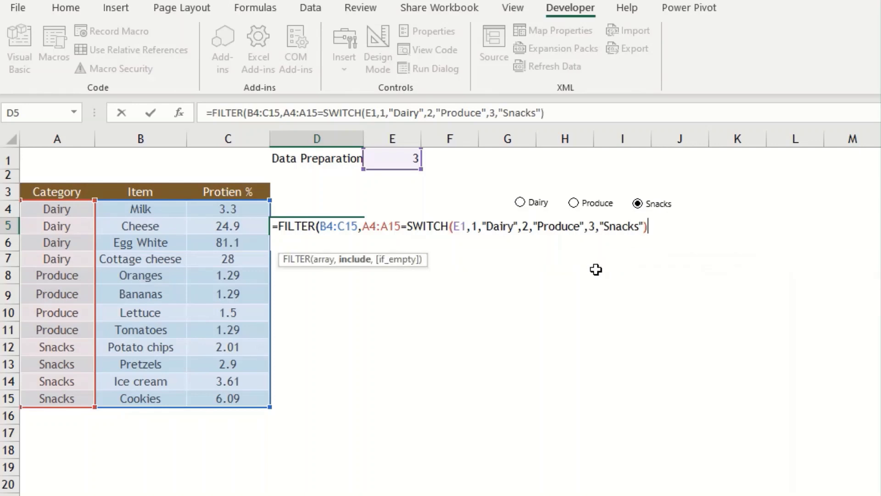
{"action": "type", "text": ")"}
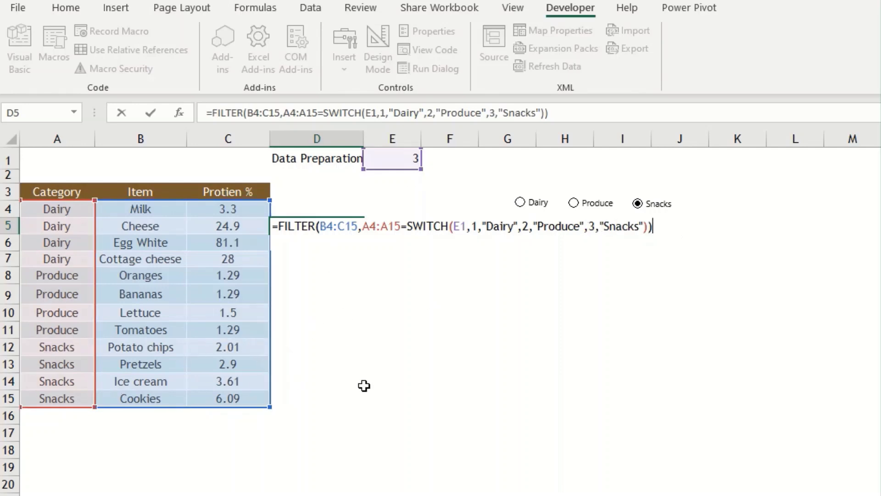
Commit the FILTER formula and set E1 to 1 for Dairy
{"action": "key", "text": "Return"}
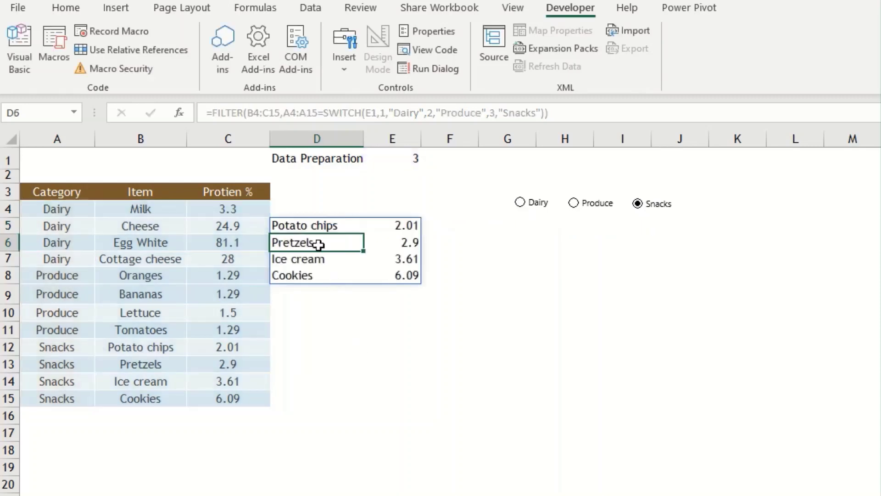
{"action": "left_click", "coordinate": [410, 159]}
{"action": "type", "text": "1"}
{"action": "key", "text": "ctrl+Return"}
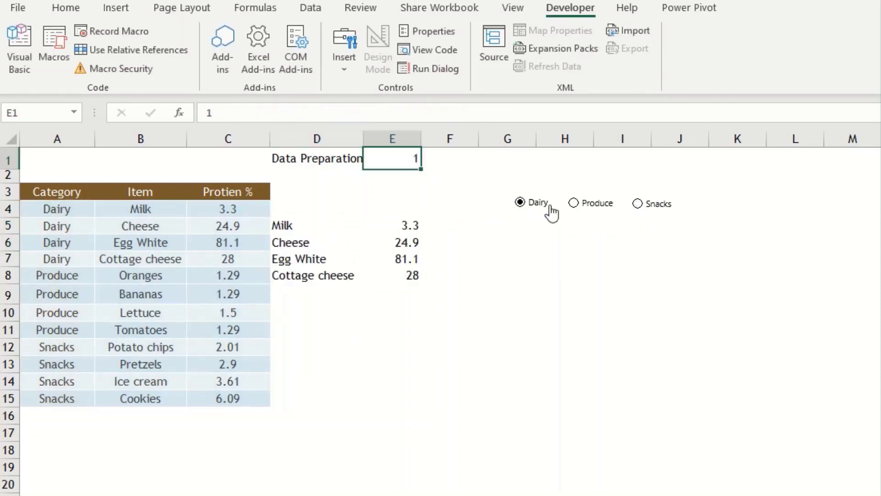
Switch the filtered list to Produce, then Snacks, then back to Dairy
{"action": "left_click", "coordinate": [575, 204]}
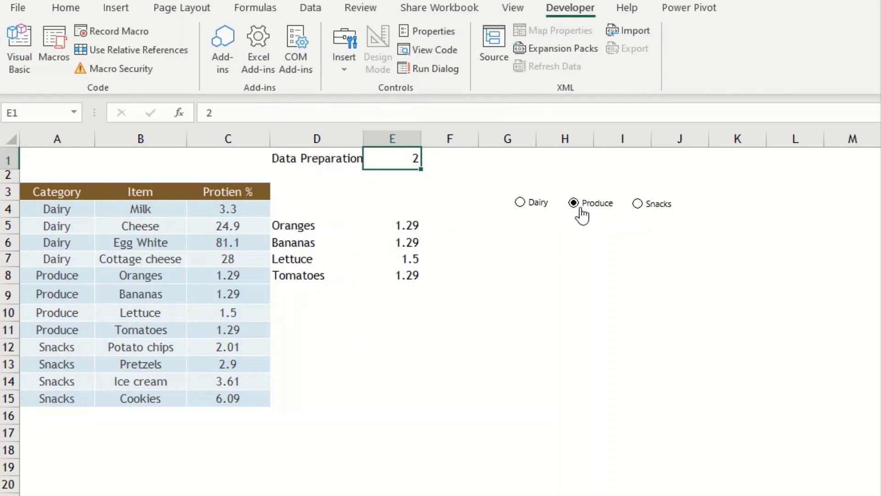
{"action": "left_click", "coordinate": [639, 205]}
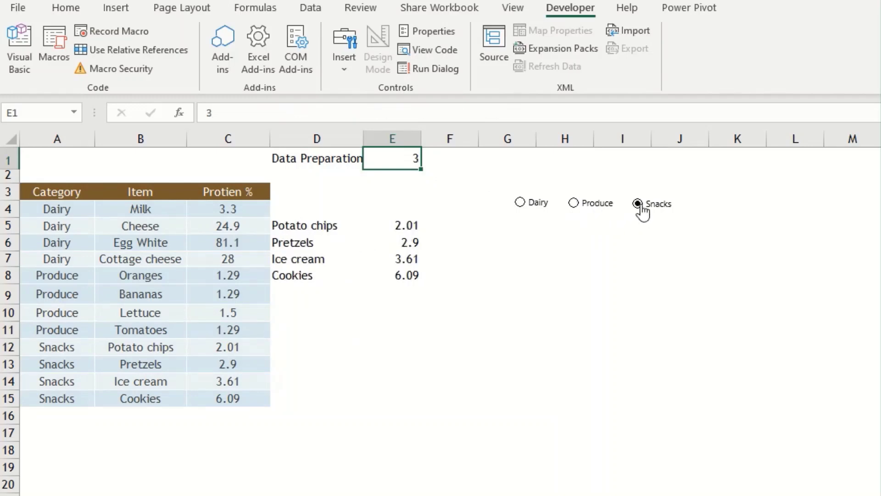
{"action": "left_click", "coordinate": [524, 205]}
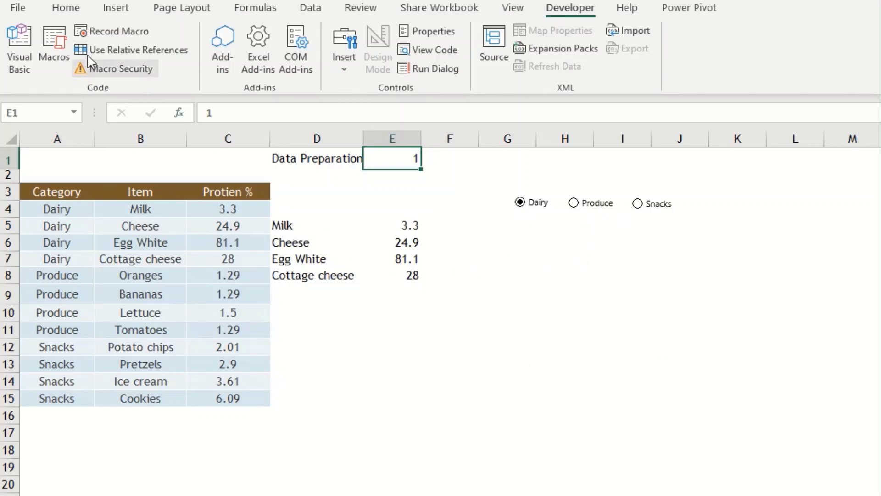
Select the spilled Dairy results in D5:E8 as the chart's source data
{"action": "left_click", "coordinate": [60, 9]}
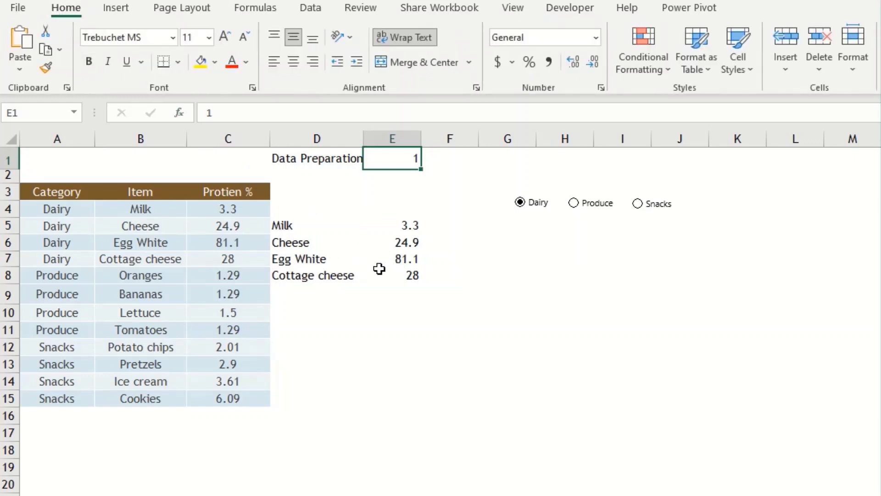
{"action": "left_click", "coordinate": [288, 225]}
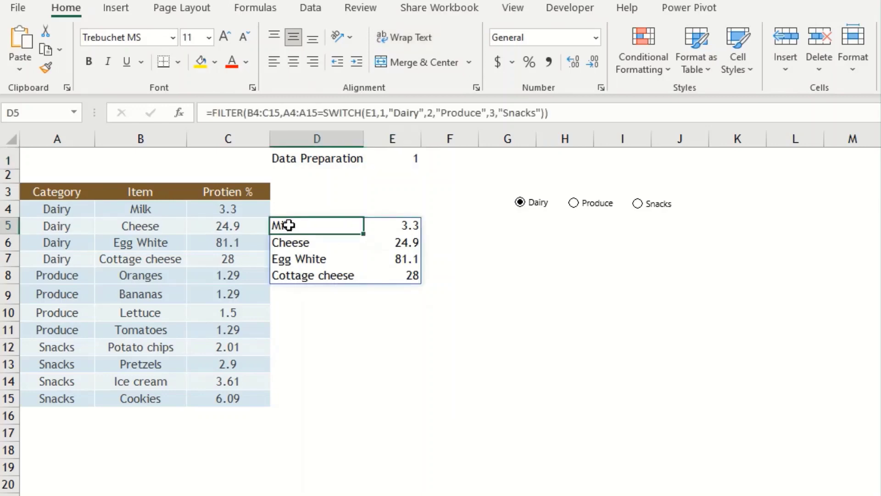
{"action": "left_click_drag", "start_coordinate": [283, 224], "coordinate": [414, 273]}
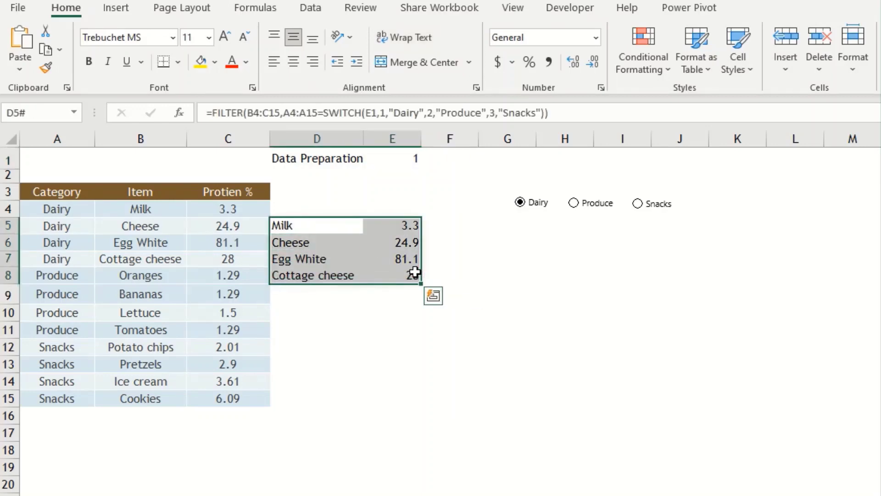
{"action": "left_click", "coordinate": [123, 17]}
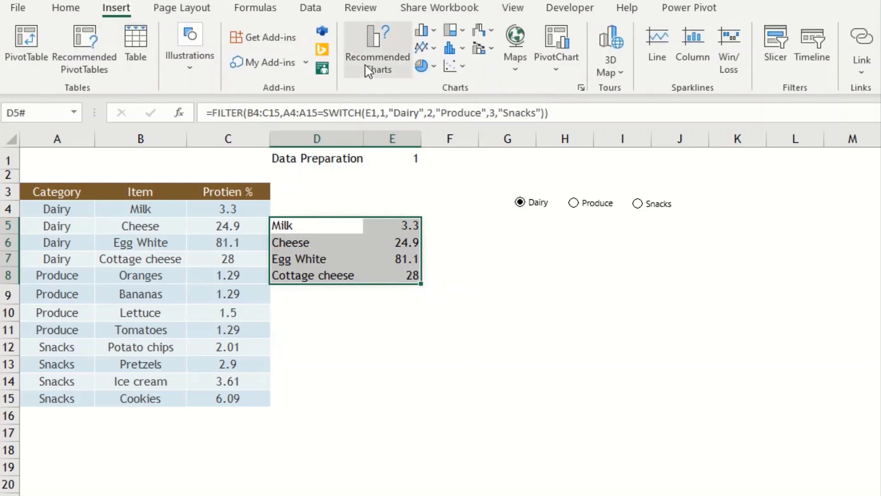
Insert a Clustered Bar chart from All Charts in Recommended Charts
{"action": "left_click", "coordinate": [367, 68]}
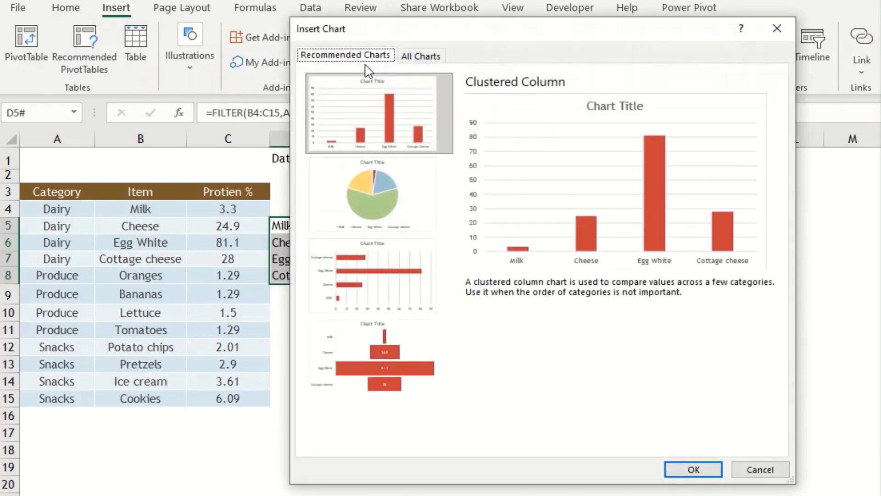
{"action": "left_click", "coordinate": [413, 56]}
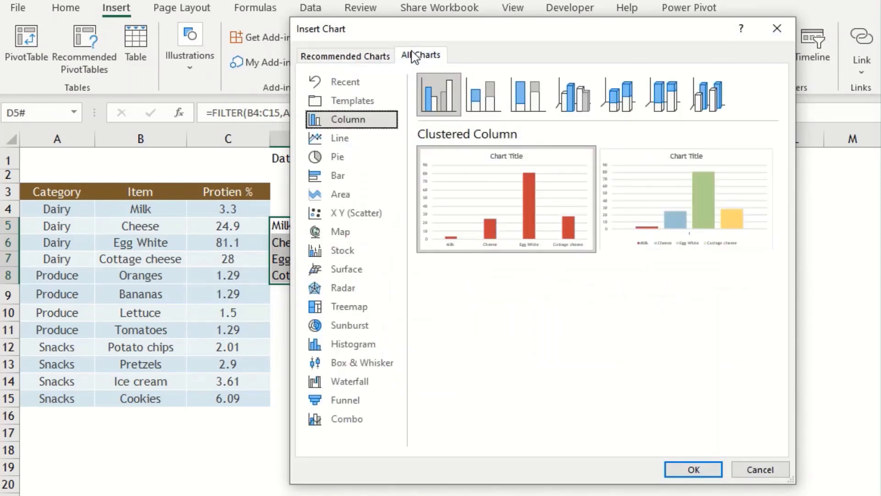
{"action": "left_click", "coordinate": [343, 178]}
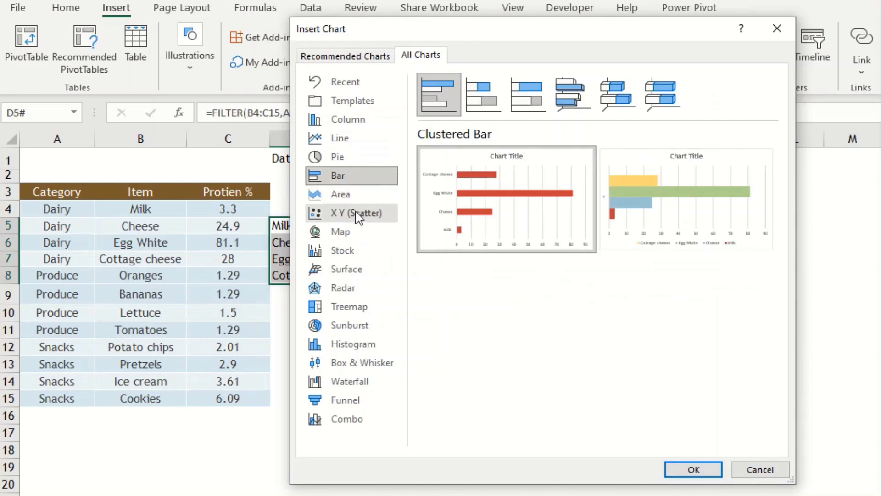
{"action": "mouse_move", "coordinate": [493, 240]}
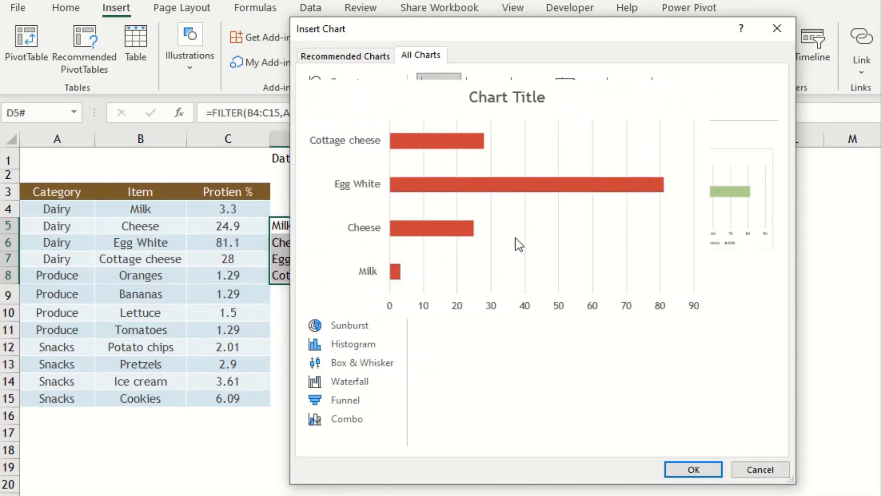
{"action": "left_click", "coordinate": [687, 472]}
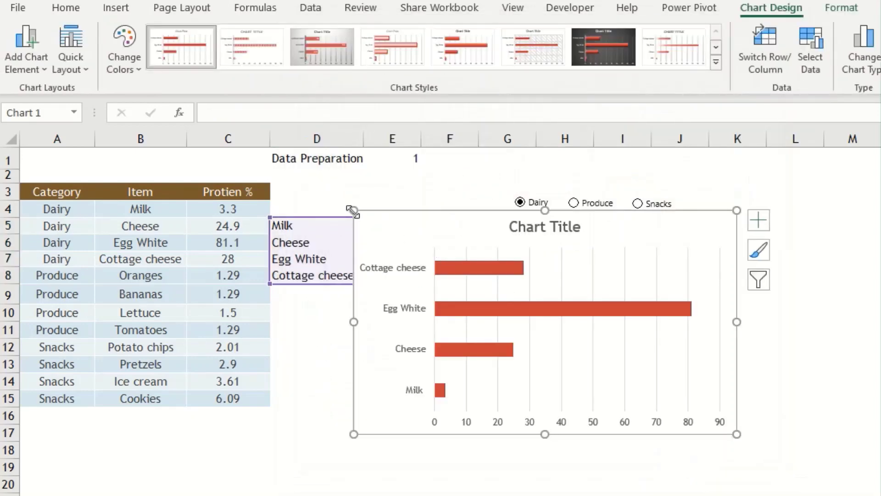
Shrink the chart and place it right of the results list, below the option buttons
{"action": "left_click_drag", "start_coordinate": [431, 246], "coordinate": [497, 254]}
{"action": "left_click_drag", "start_coordinate": [681, 264], "coordinate": [662, 233]}
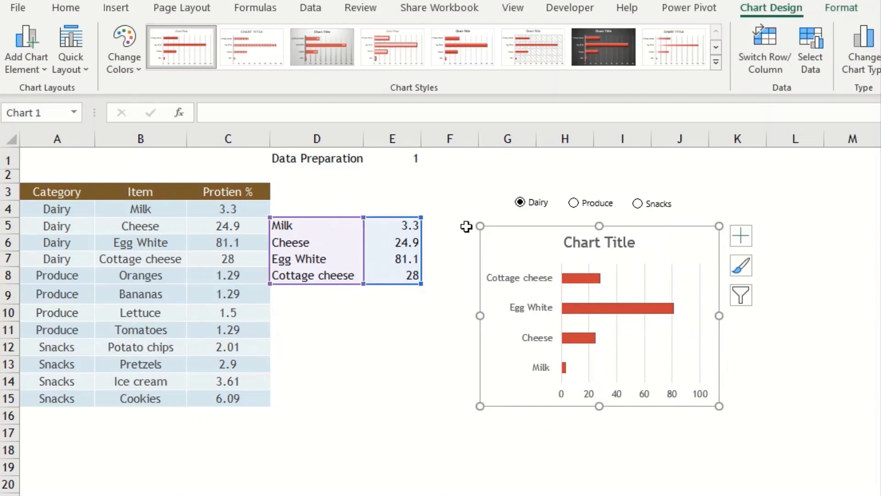
{"action": "left_click", "coordinate": [629, 240]}
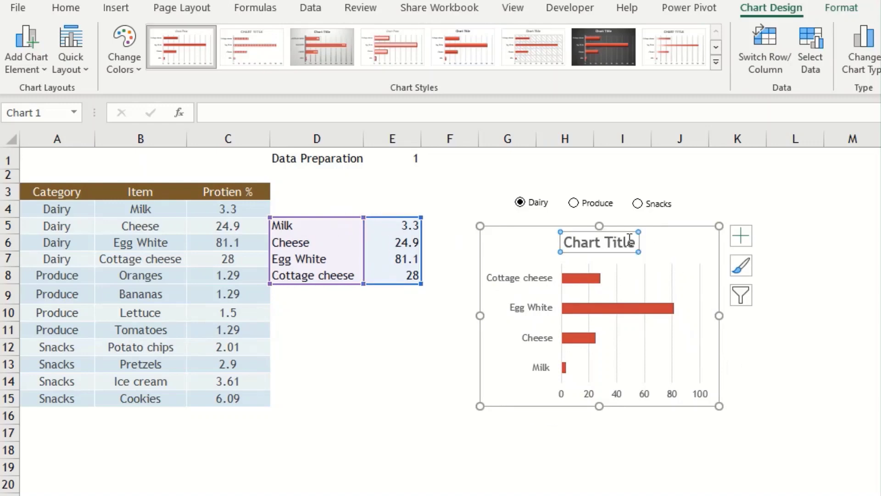
Replace the chart's 'Chart Title' with 'Protien %' copied from header cell C3
{"action": "left_click", "coordinate": [229, 192]}
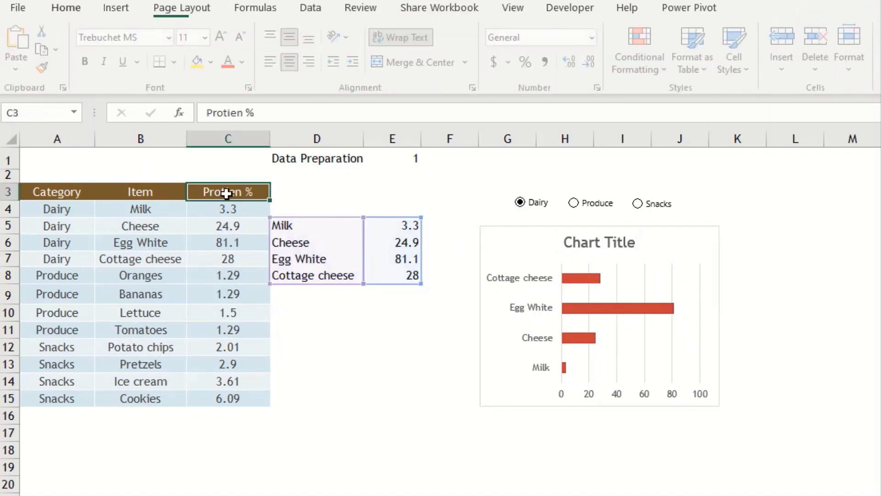
{"action": "double_click", "coordinate": [252, 192]}
{"action": "left_click_drag", "start_coordinate": [255, 190], "coordinate": [205, 192]}
{"action": "key", "text": "ctrl+c"}
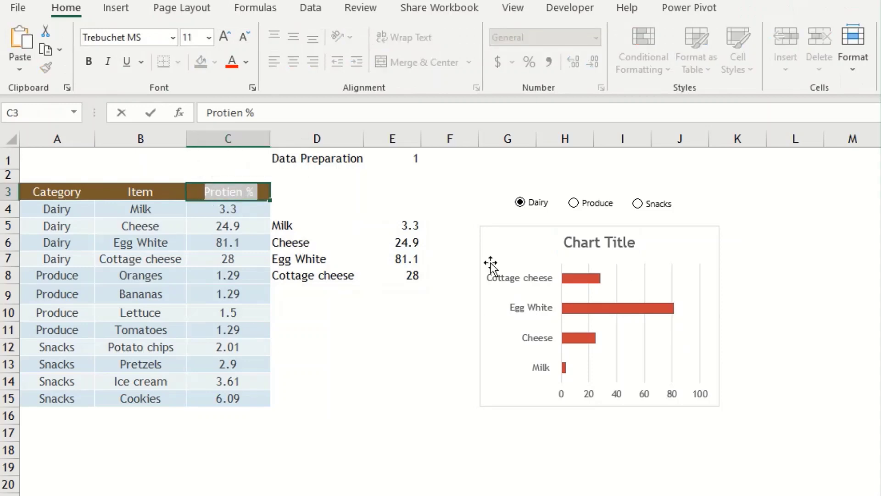
{"action": "left_click", "coordinate": [590, 240]}
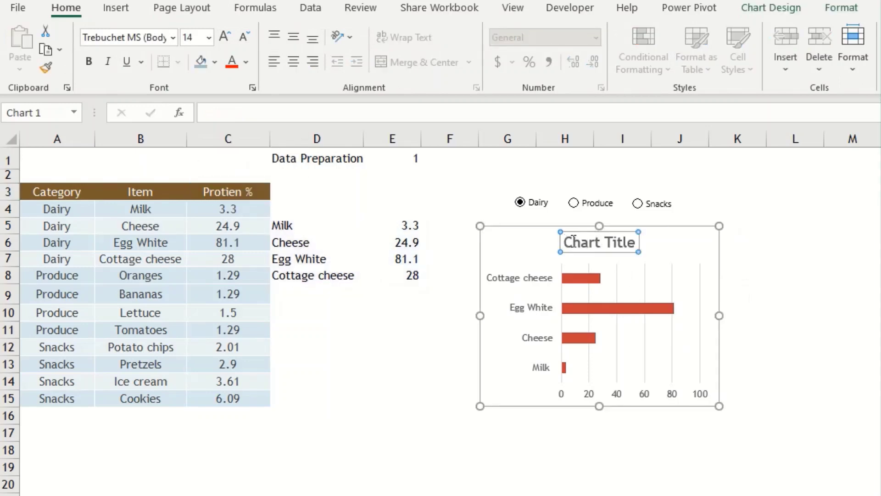
{"action": "left_click_drag", "start_coordinate": [567, 242], "coordinate": [635, 244]}
{"action": "key", "text": "ctrl+v"}
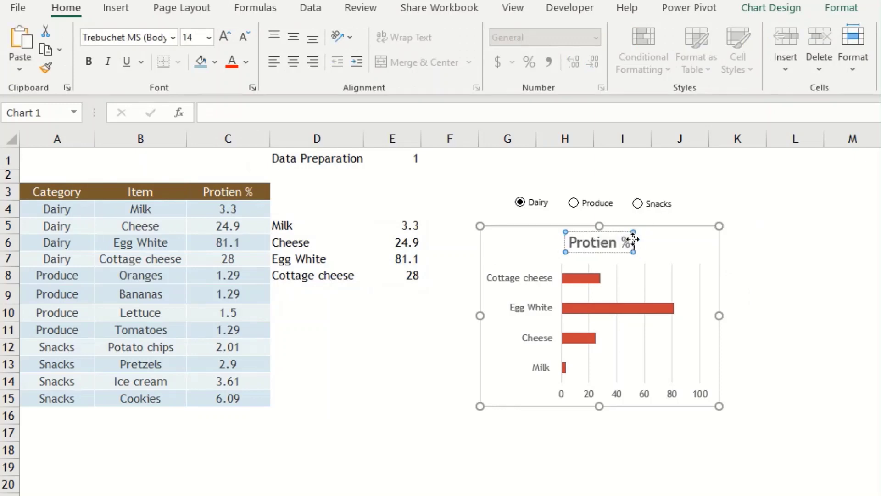
Test the Produce, Snacks and Dairy options, ending on Dairy, to confirm the chart updates
{"action": "left_click", "coordinate": [744, 278]}
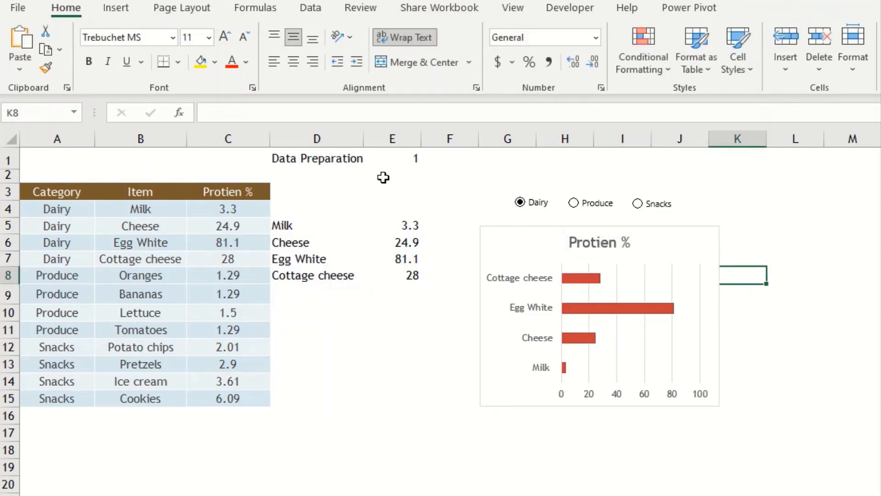
{"action": "left_click", "coordinate": [397, 159]}
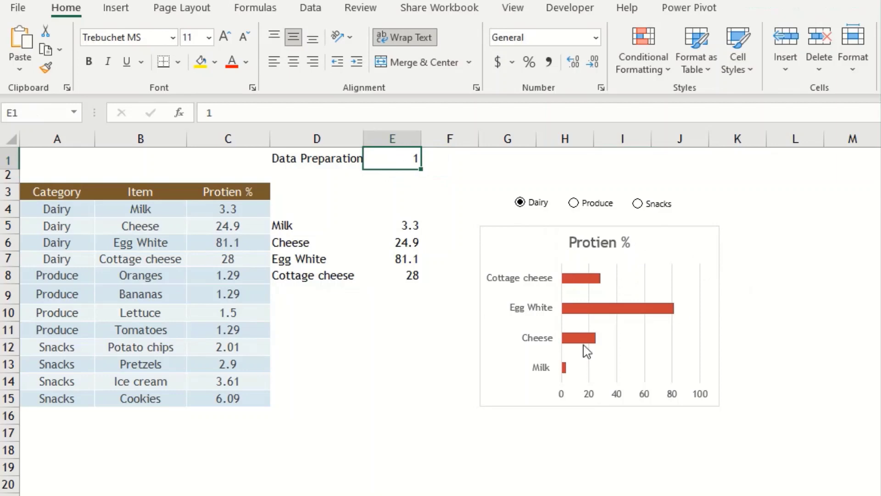
{"action": "left_click", "coordinate": [575, 203]}
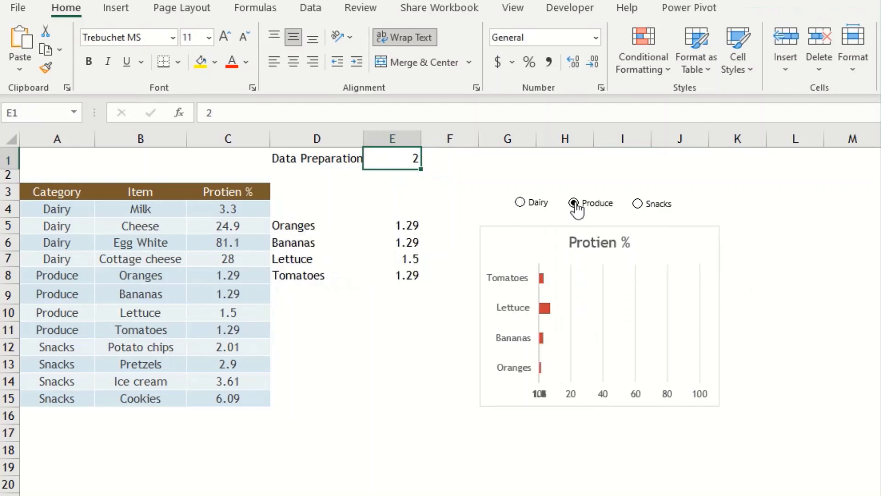
{"action": "left_click", "coordinate": [638, 204]}
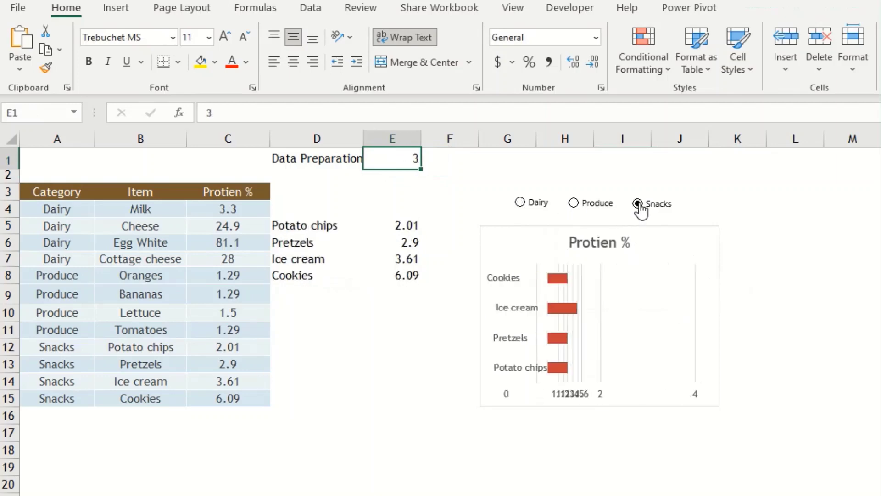
{"action": "left_click", "coordinate": [530, 207]}
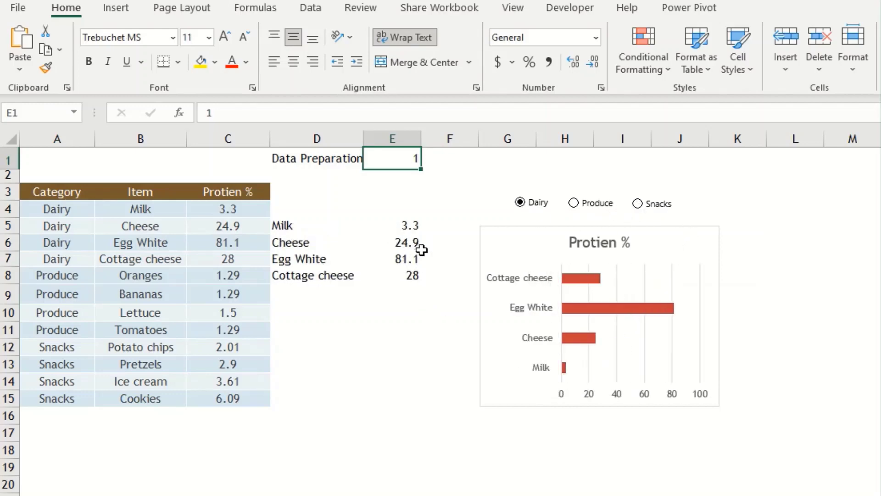
Wrap D5's FILTER formula as =SORT(FILTER(...),2,1) to sort Dairy items by protein ascending
{"action": "left_click", "coordinate": [305, 223]}
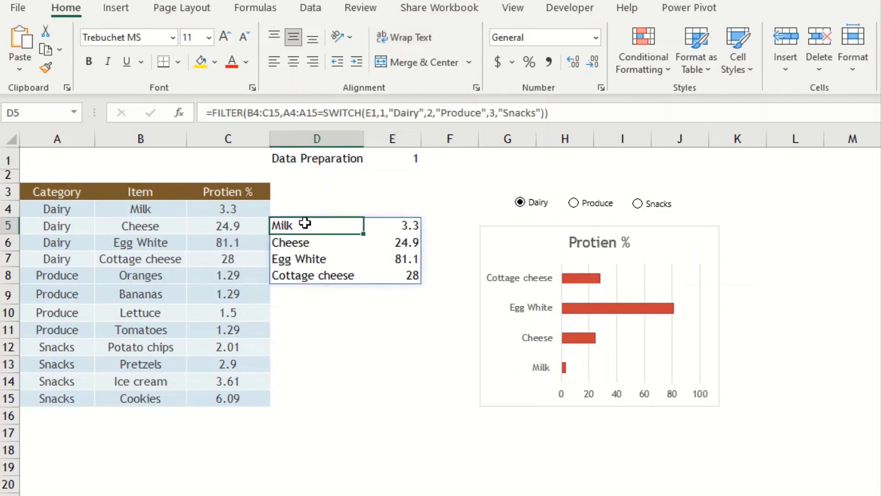
{"action": "double_click", "coordinate": [304, 224]}
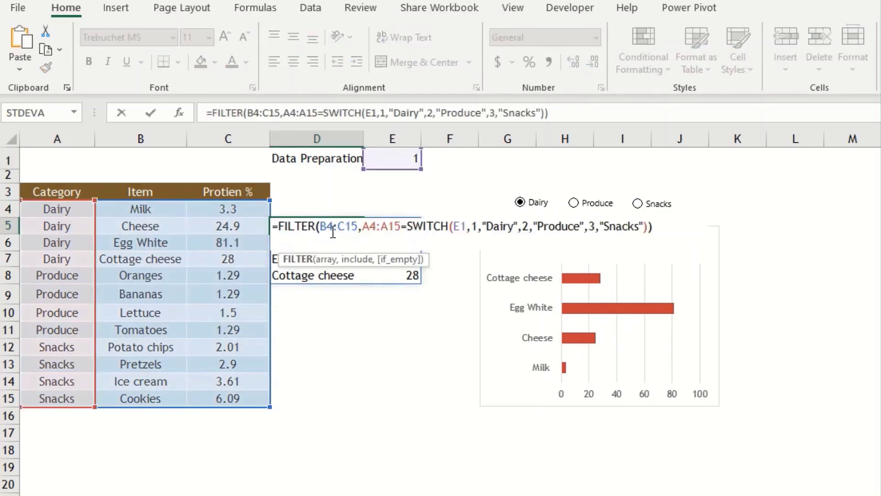
{"action": "left_click", "coordinate": [280, 225]}
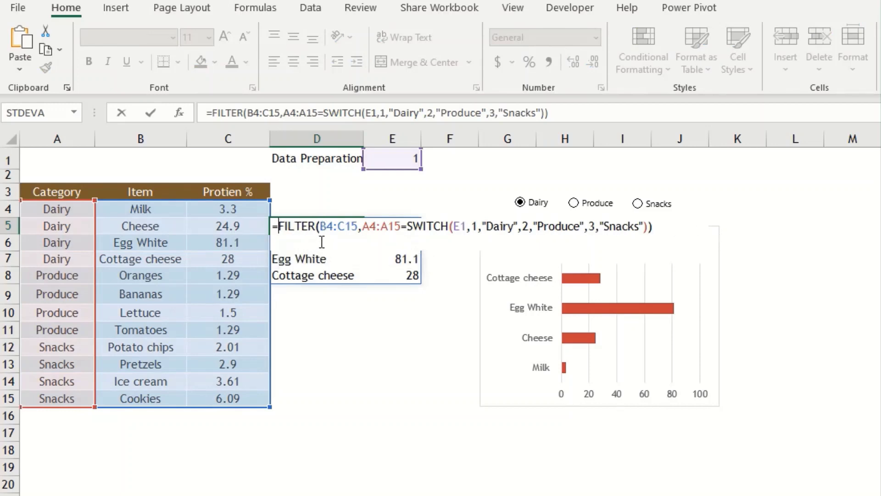
{"action": "type", "text": "sort"}
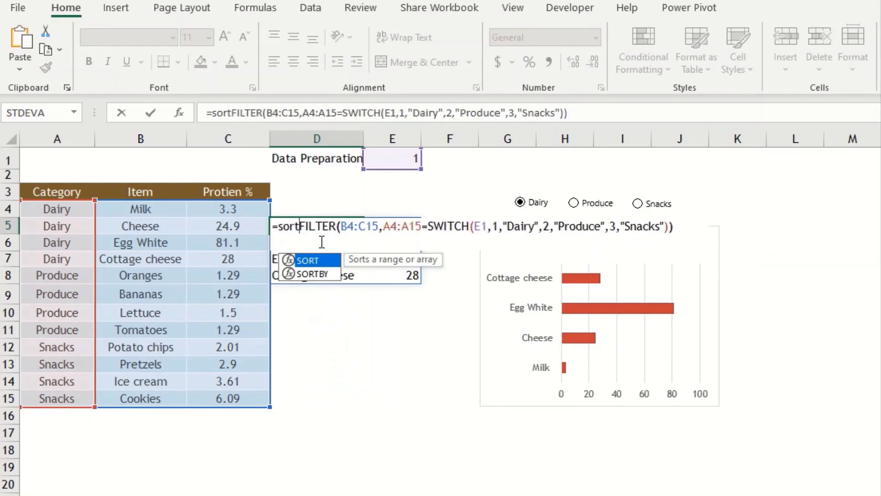
{"action": "double_click", "coordinate": [308, 260]}
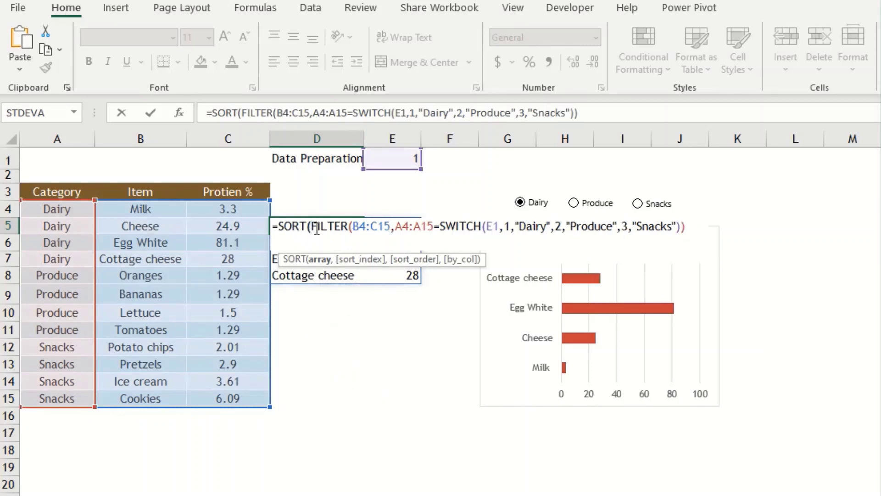
{"action": "left_click", "coordinate": [677, 225]}
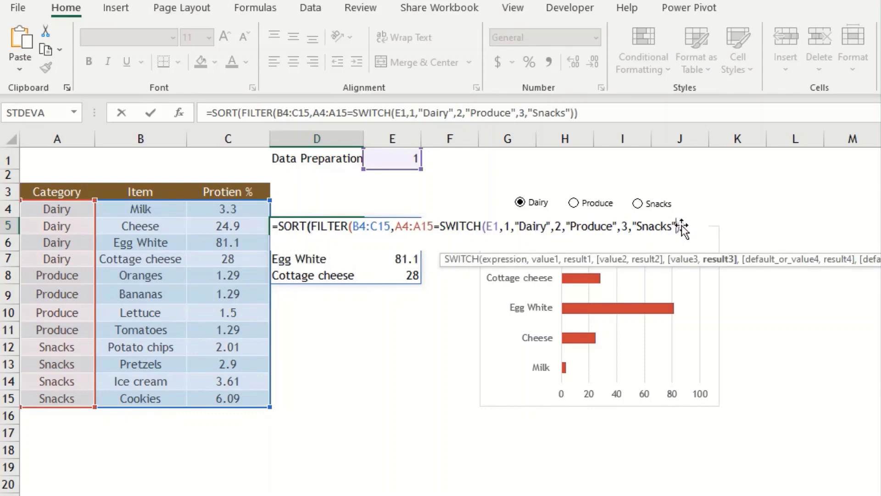
{"action": "left_click", "coordinate": [686, 226]}
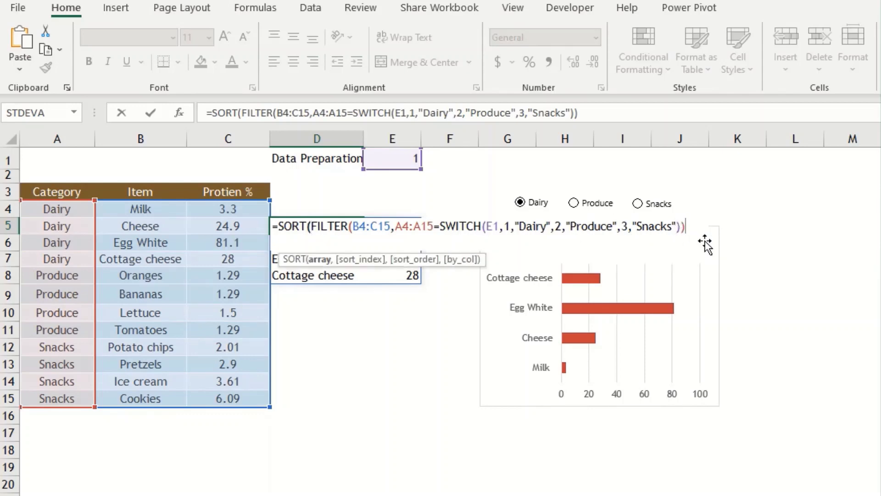
{"action": "type", "text": ",2"}
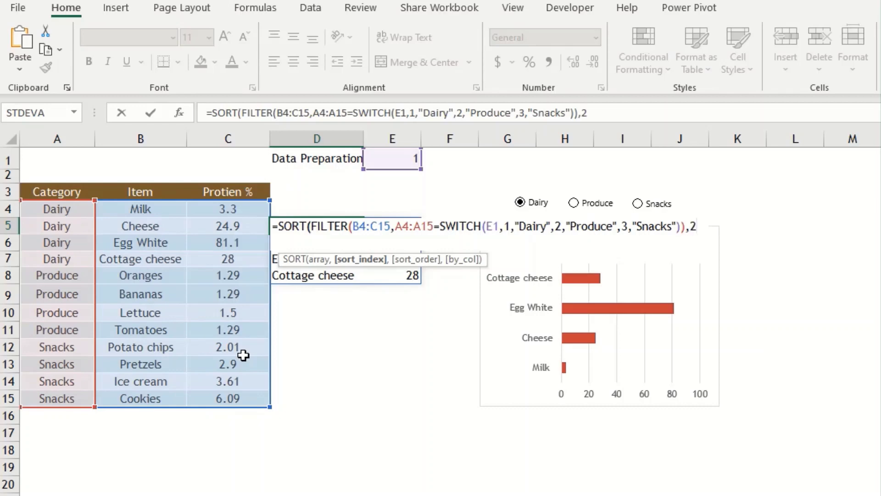
{"action": "type", "text": ",1"}
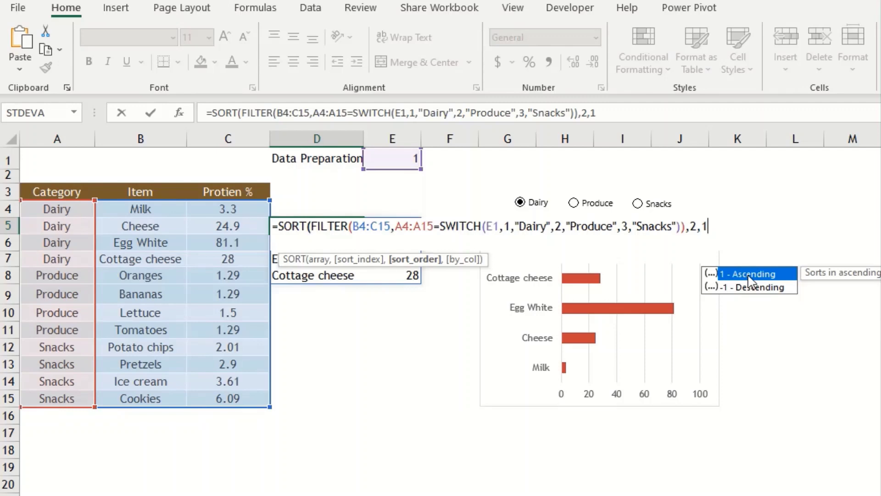
{"action": "type", "text": ")"}
{"action": "key", "text": "Return"}
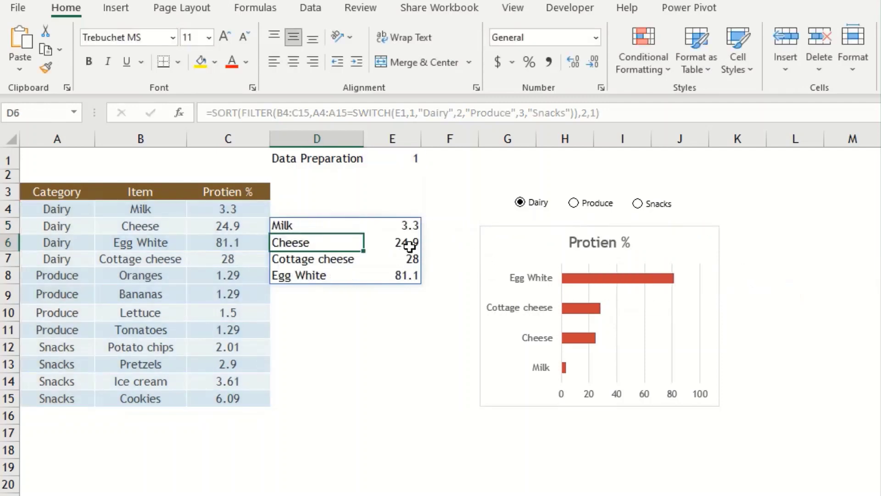
{"action": "left_click", "coordinate": [411, 158]}
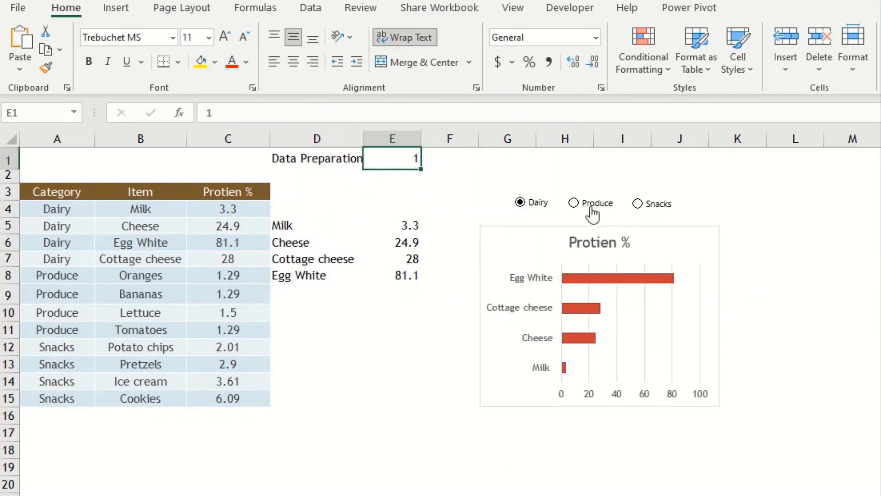
{"action": "left_click", "coordinate": [574, 204]}
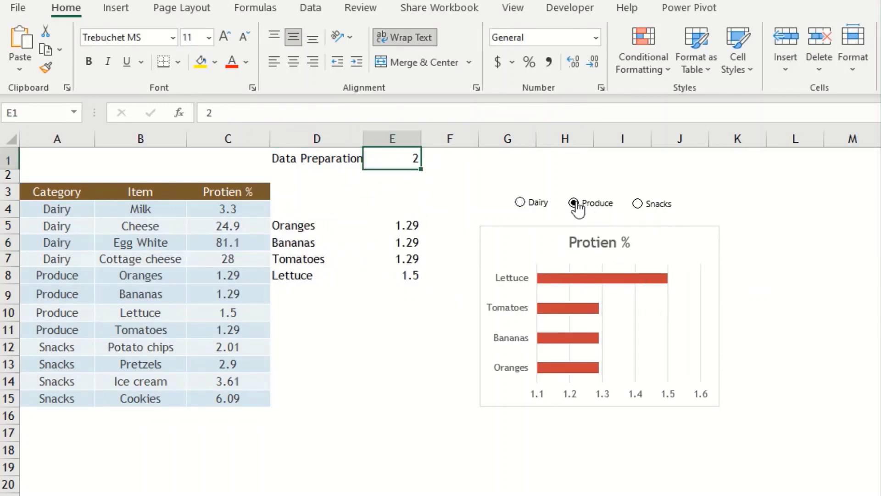
{"action": "left_click", "coordinate": [637, 203]}
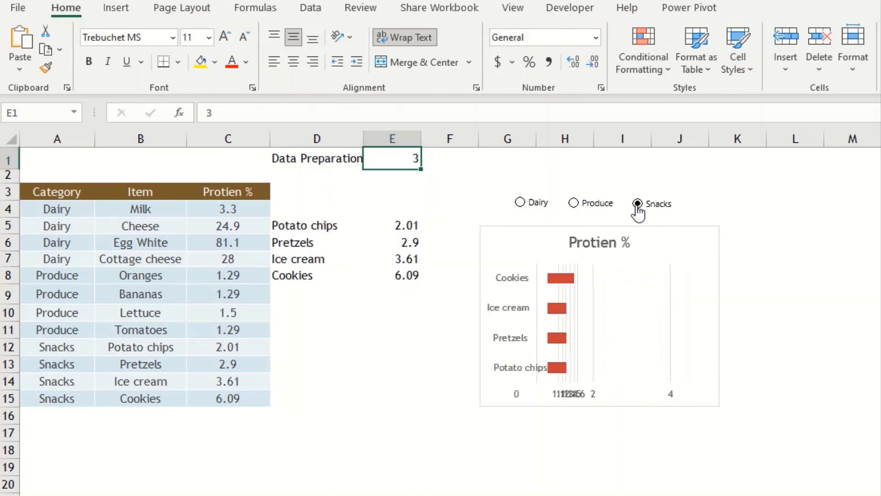
{"action": "left_click", "coordinate": [520, 202]}
{"action": "left_click", "coordinate": [574, 204]}
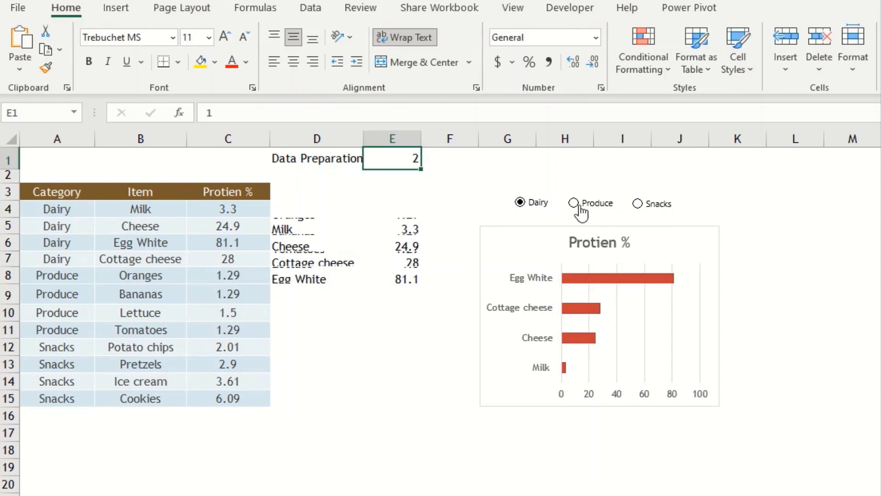
{"action": "left_click", "coordinate": [637, 204]}
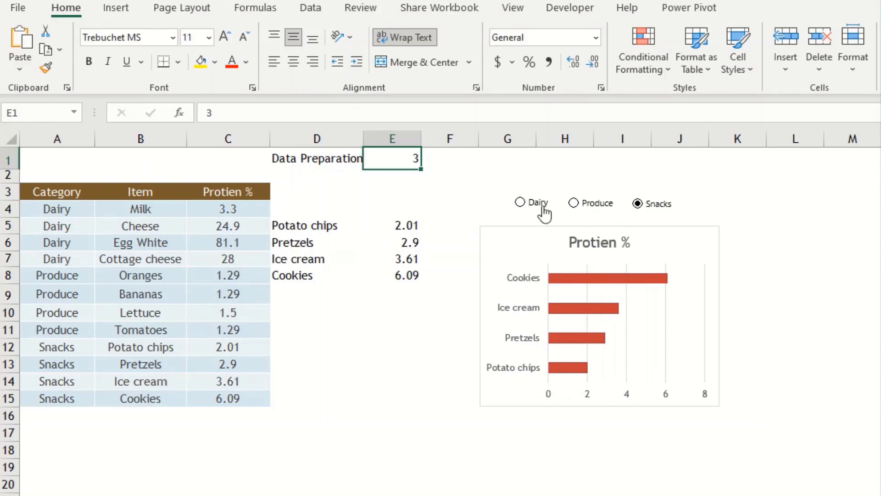
{"action": "left_click", "coordinate": [520, 203]}
{"action": "left_click", "coordinate": [574, 203]}
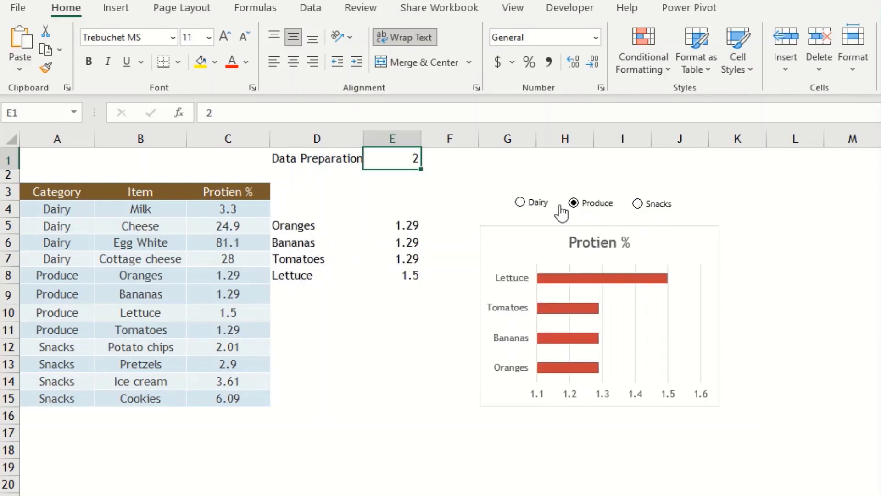
{"action": "left_click", "coordinate": [520, 202]}
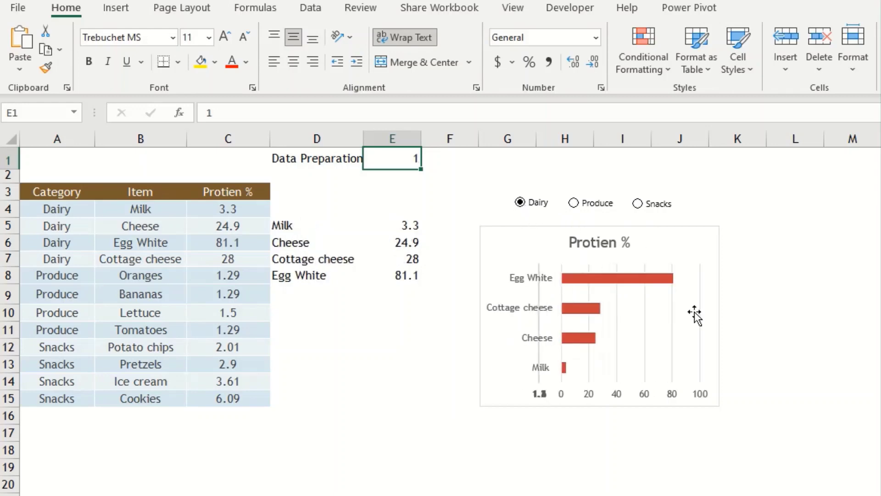